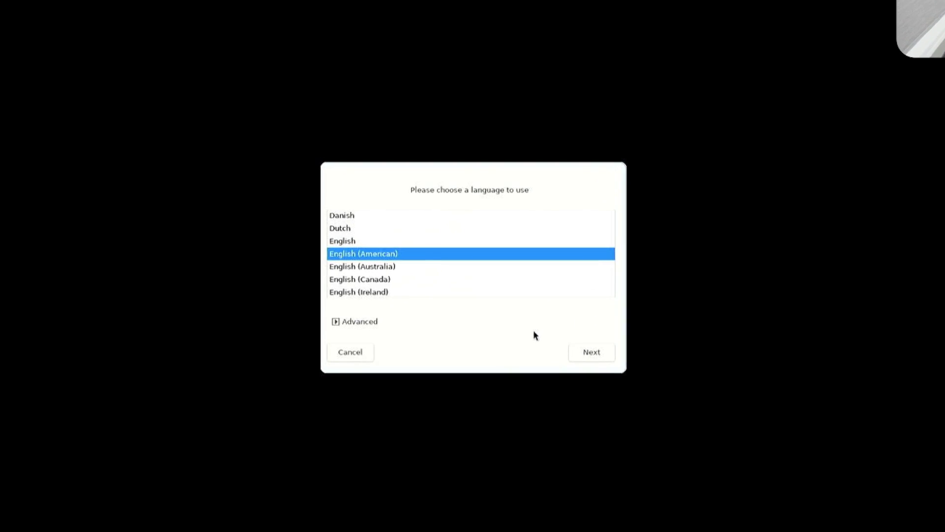
# Confirm English (American) as the language and scroll through the Mageia license agreement.
pyautogui.click(648, 407)
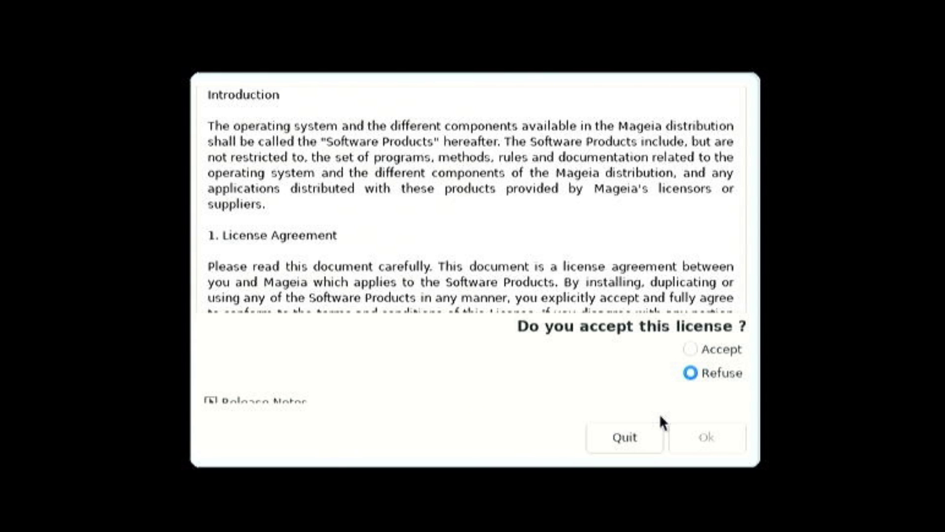
pyautogui.scroll(-2, 541, 243)
pyautogui.scroll(-15, 541, 243)
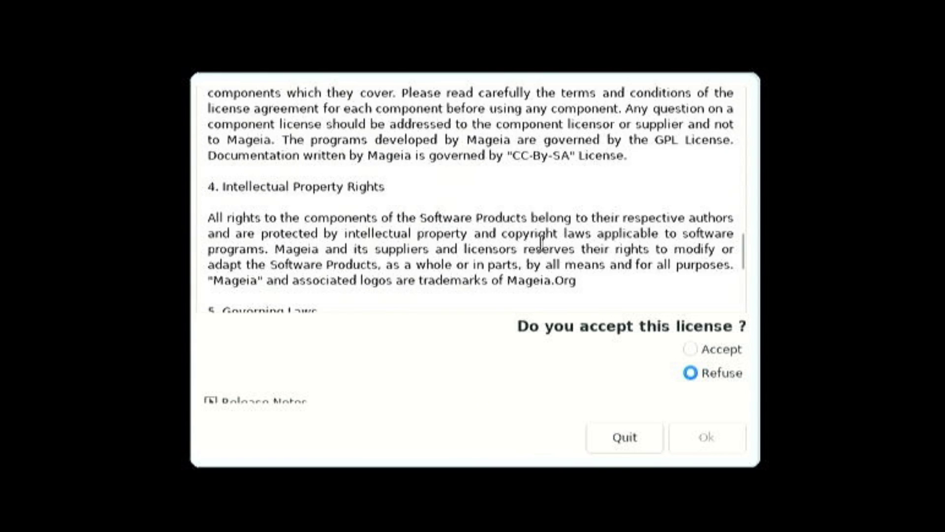
pyautogui.scroll(10, 541, 243)
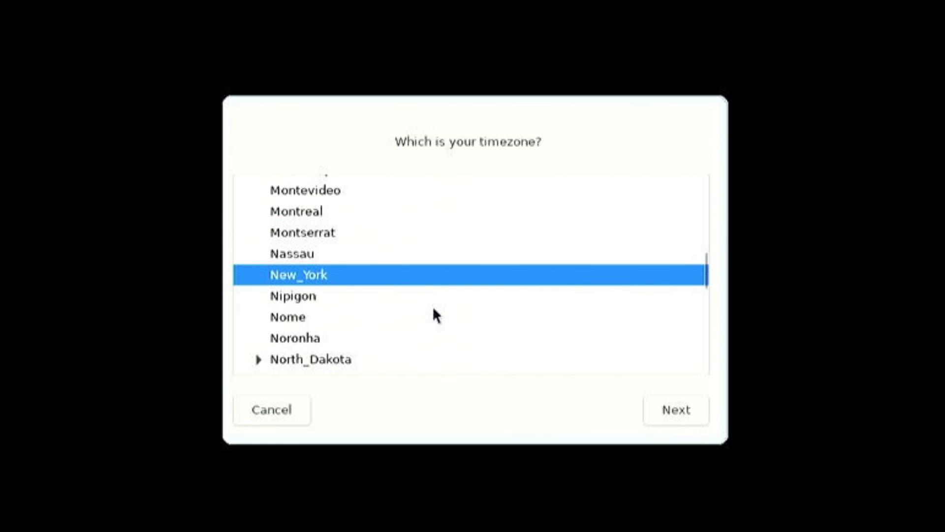
# Choose Chicago as the timezone and keep the hardware clock set to UTC.
pyautogui.scroll(-6, 433, 310)
pyautogui.scroll(-9, 434, 311)
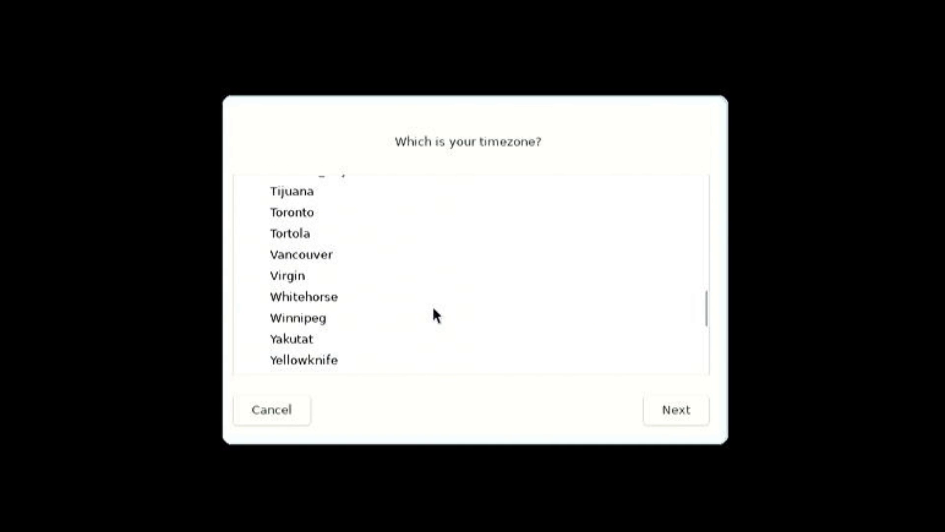
pyautogui.scroll(-2, 433, 313)
pyautogui.scroll(4, 387, 311)
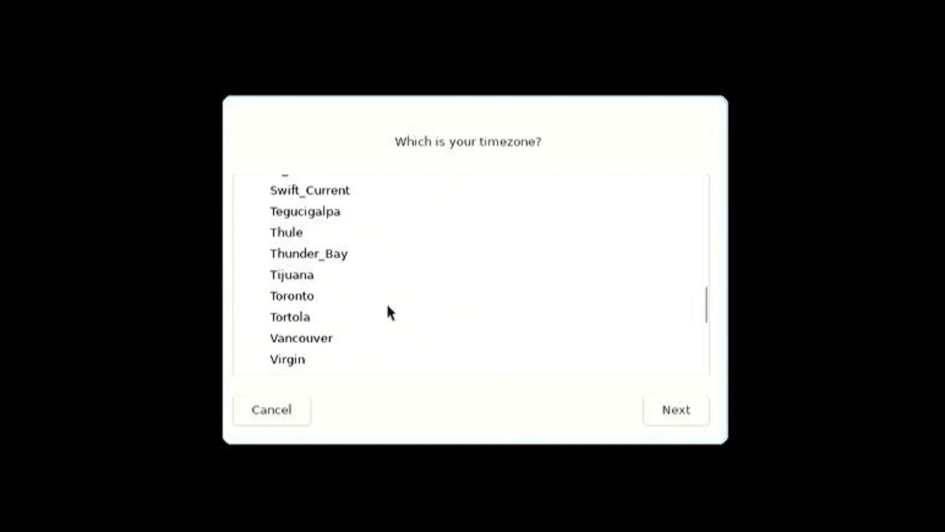
pyautogui.scroll(12, 389, 311)
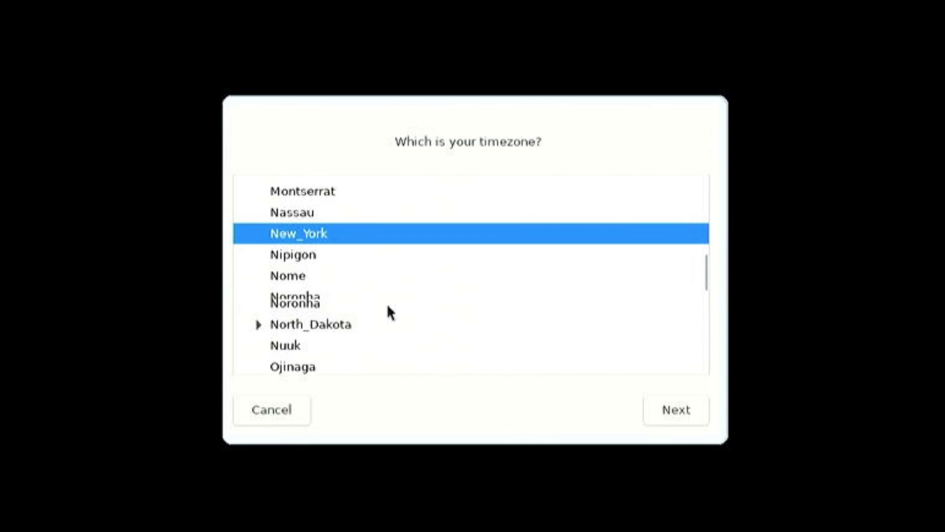
pyautogui.scroll(10, 389, 311)
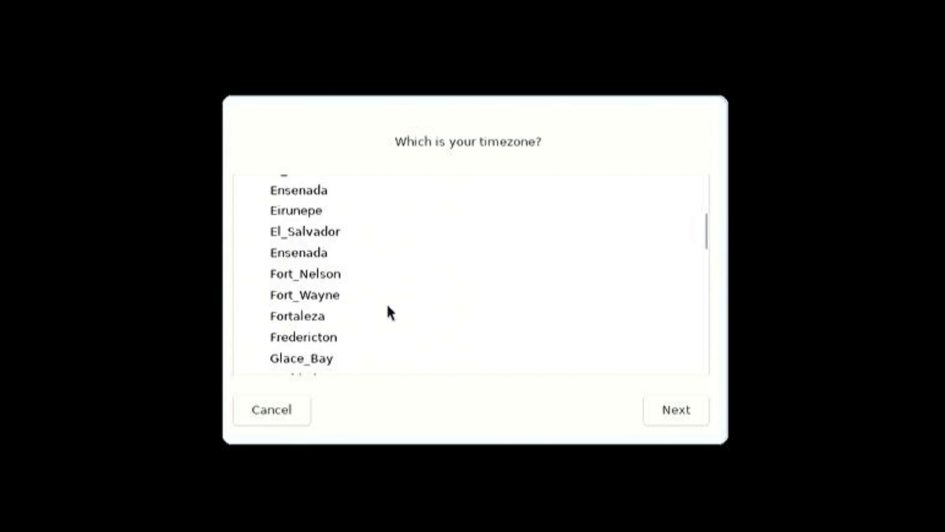
pyautogui.scroll(10, 389, 312)
pyautogui.scroll(-5, 389, 311)
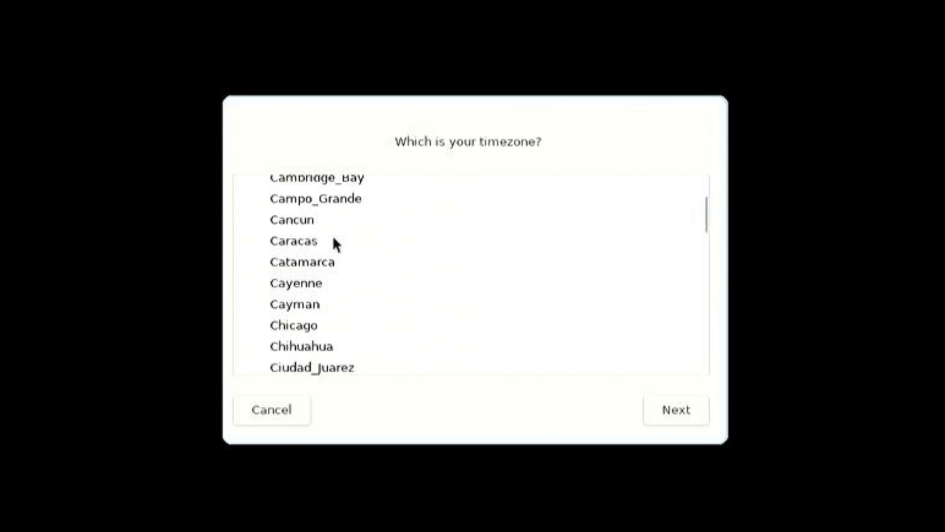
pyautogui.scroll(-2, 326, 295)
pyautogui.click(333, 287)
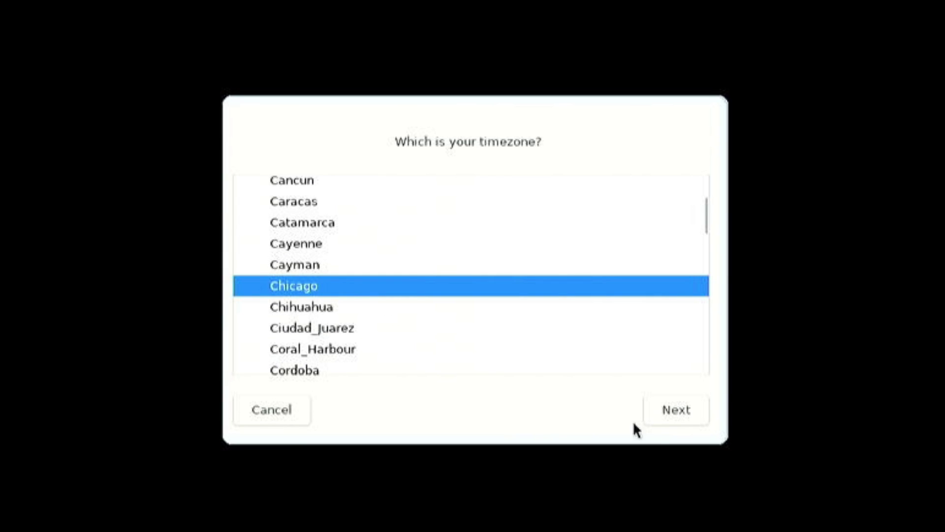
pyautogui.click(667, 416)
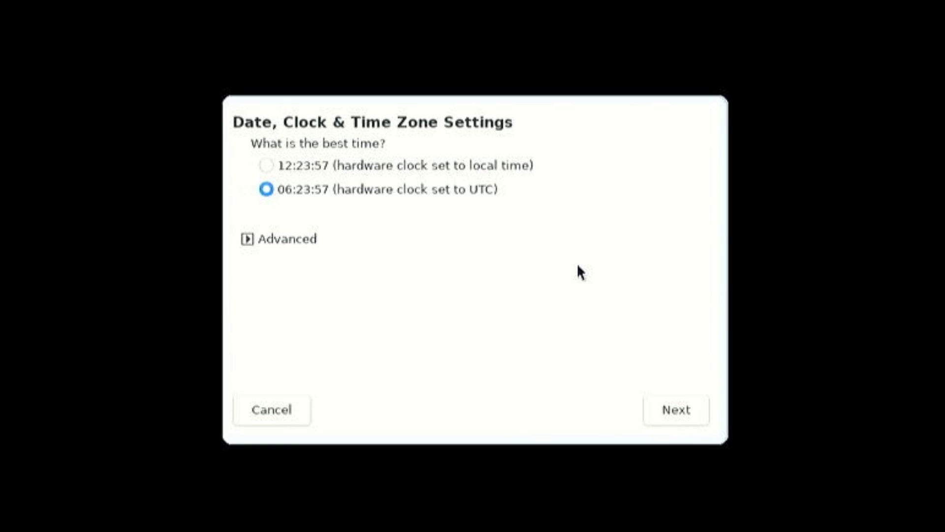
pyautogui.click(688, 423)
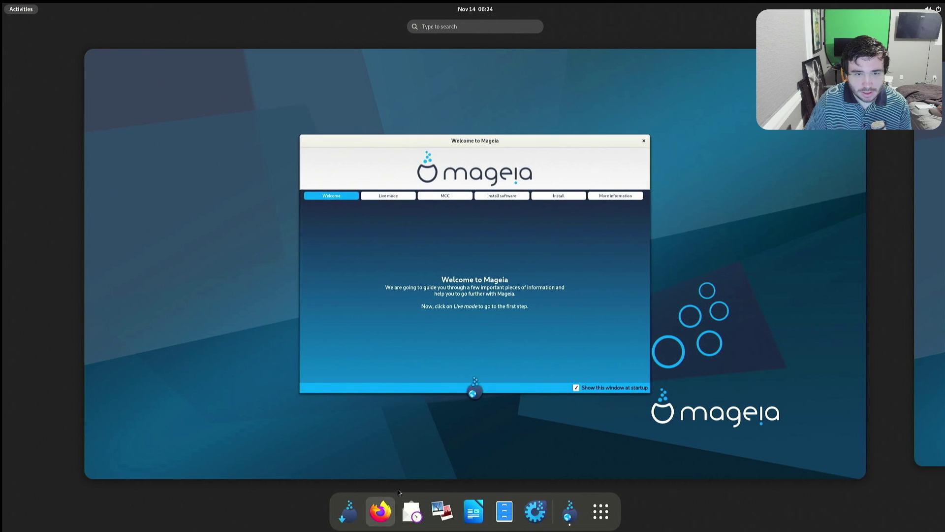
# Turn off 'Show this window at startup' in Mageia Welcome and read the Live mode section.
pyautogui.click(481, 332)
pyautogui.click(582, 398)
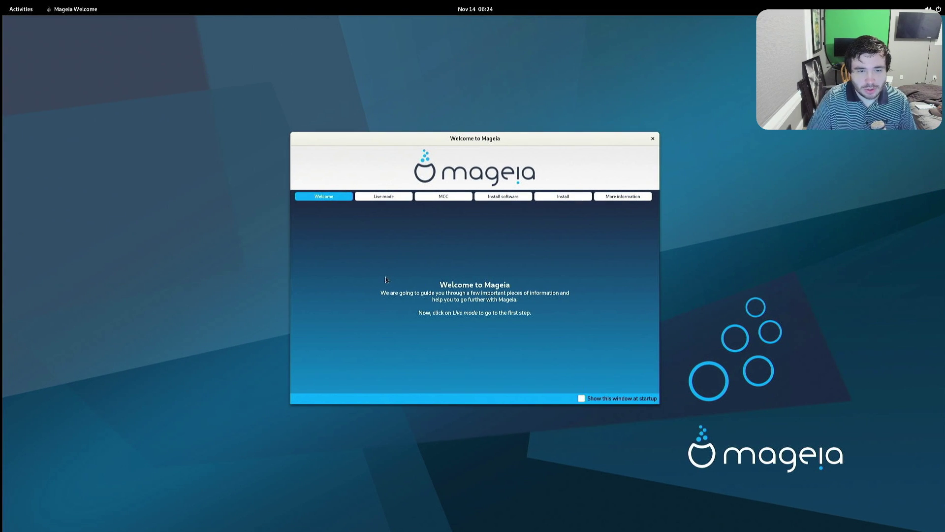
pyautogui.click(392, 200)
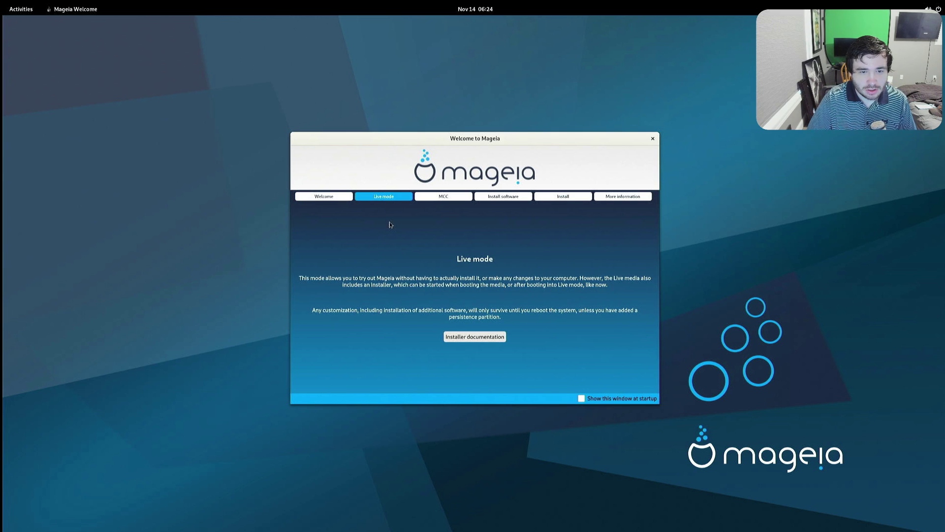
# Browse the MCC, Install software and Install pages, then open the Activities overview.
pyautogui.click(445, 198)
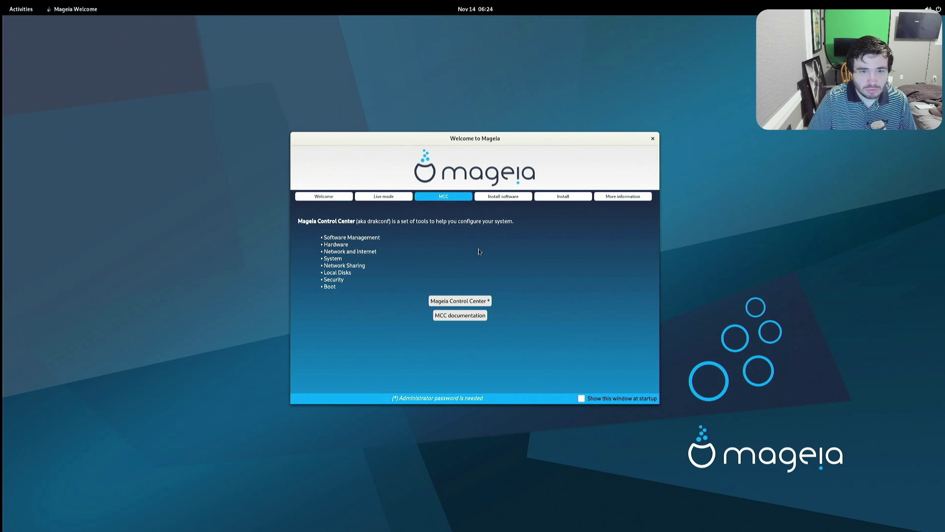
pyautogui.click(503, 197)
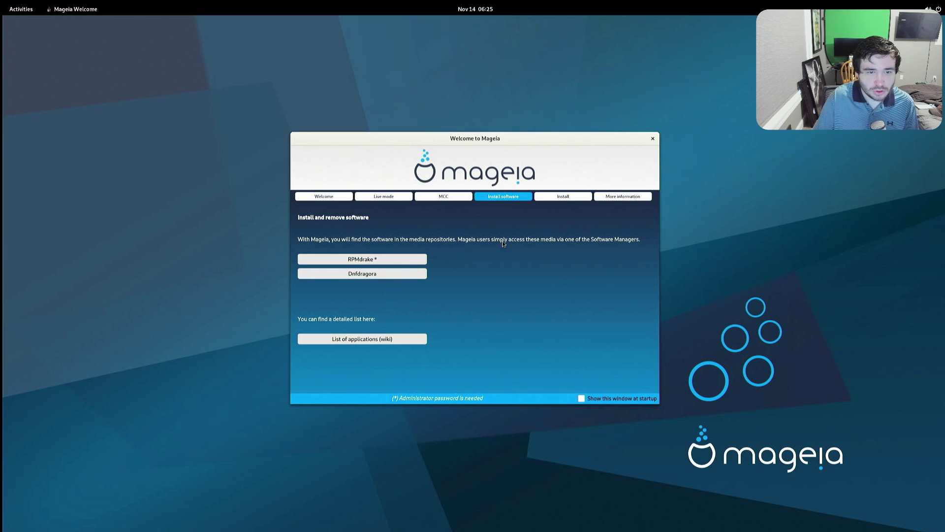
pyautogui.click(558, 199)
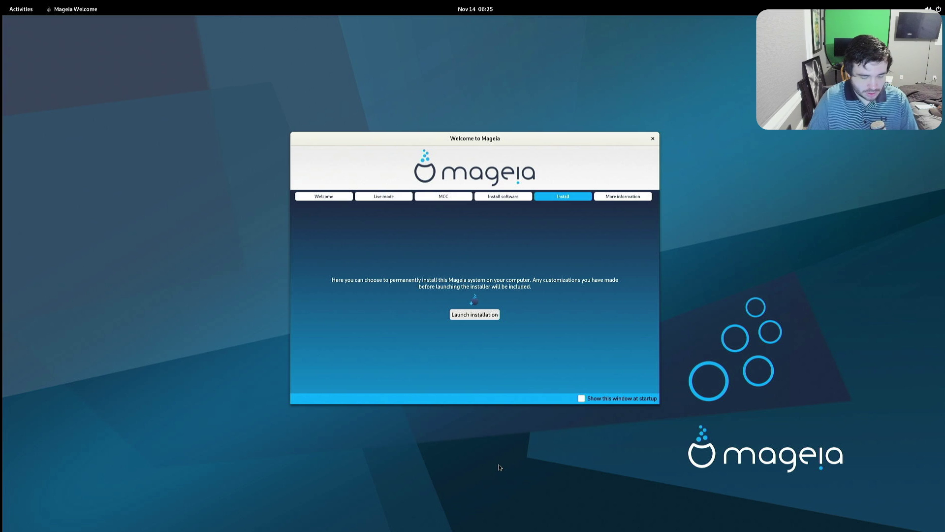
pyautogui.press('super')
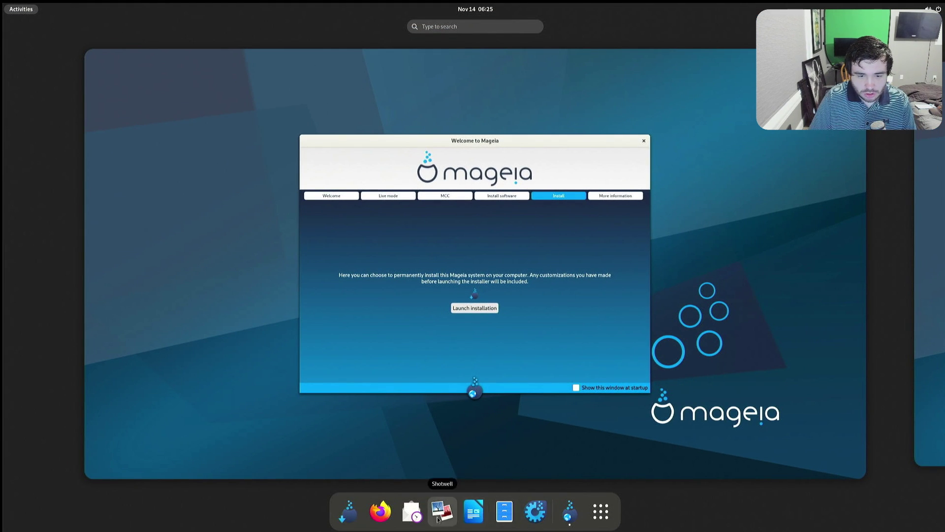
# Show the full application grid and page through the installed apps.
pyautogui.click(601, 512)
pyautogui.scroll(-2, 527, 285)
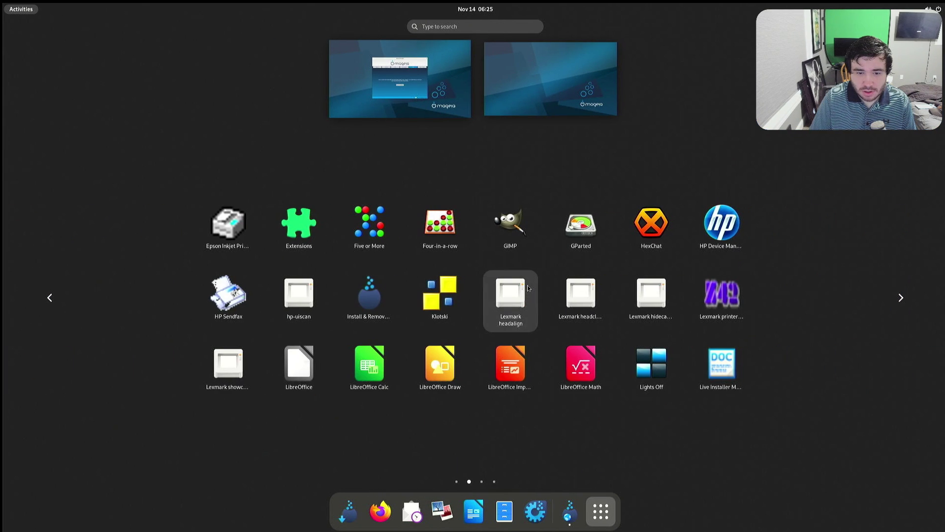
pyautogui.scroll(-1, 527, 287)
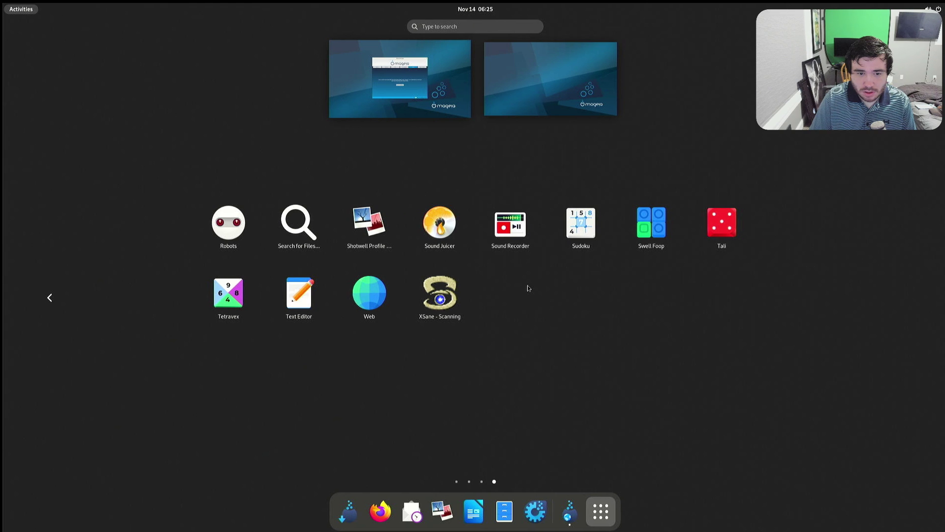
pyautogui.scroll(3, 527, 288)
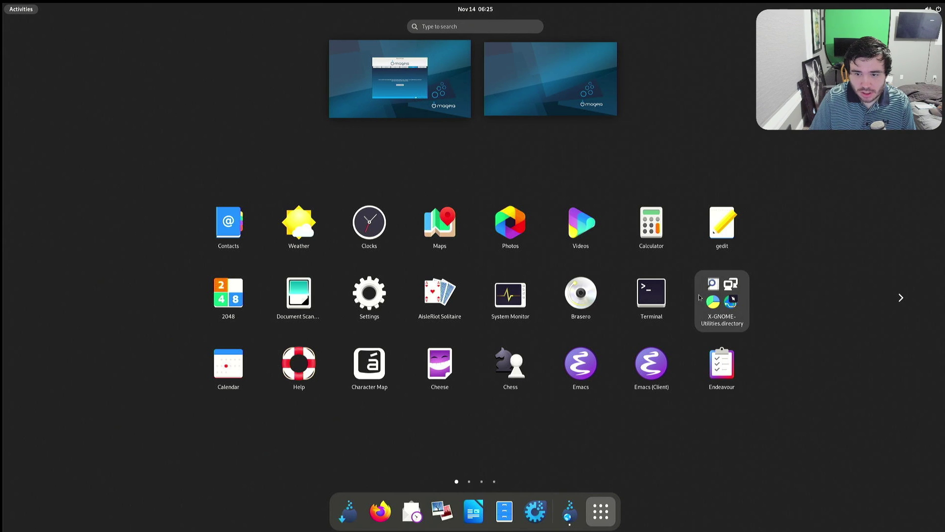
# Look through the X-GNOME-Utilities folder, close it, and keep browsing the app grid.
pyautogui.click(731, 309)
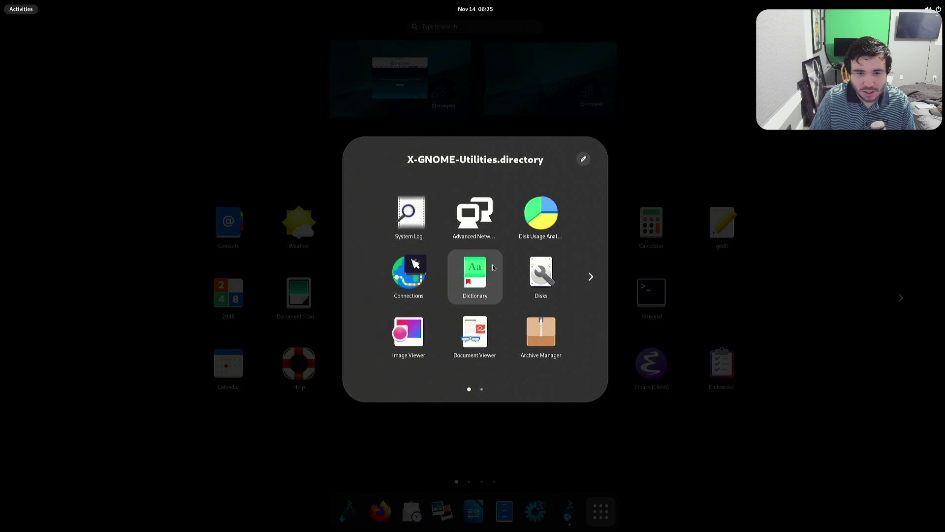
pyautogui.scroll(-1, 494, 267)
pyautogui.scroll(1, 493, 267)
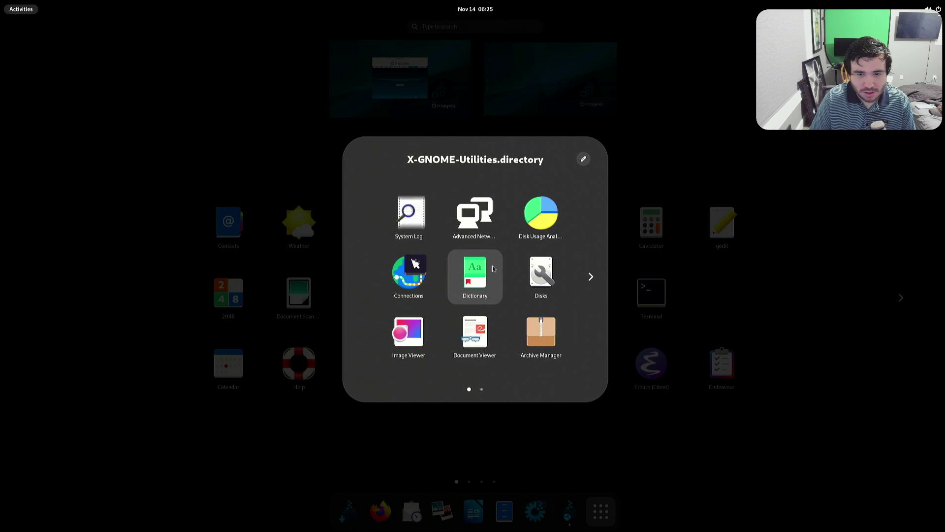
pyautogui.scroll(-1, 493, 271)
pyautogui.scroll(1, 492, 271)
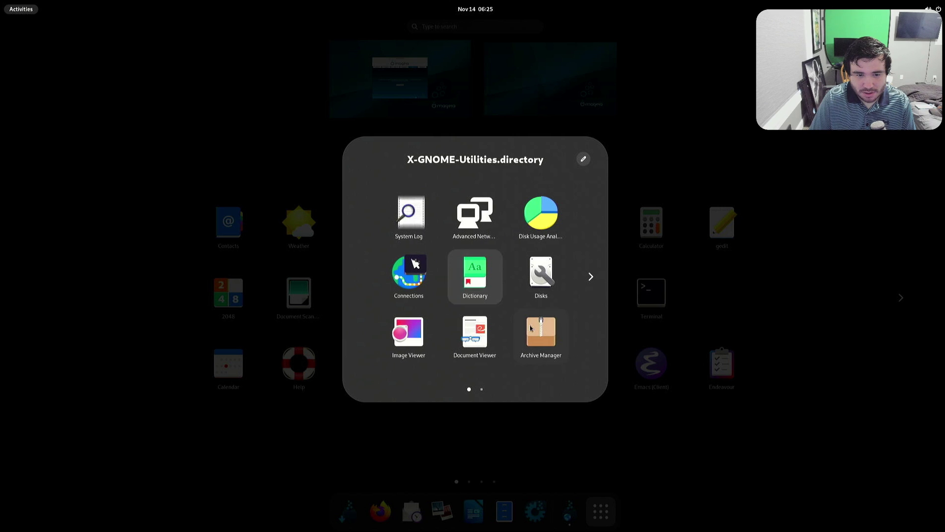
pyautogui.click(653, 417)
pyautogui.scroll(-1, 495, 336)
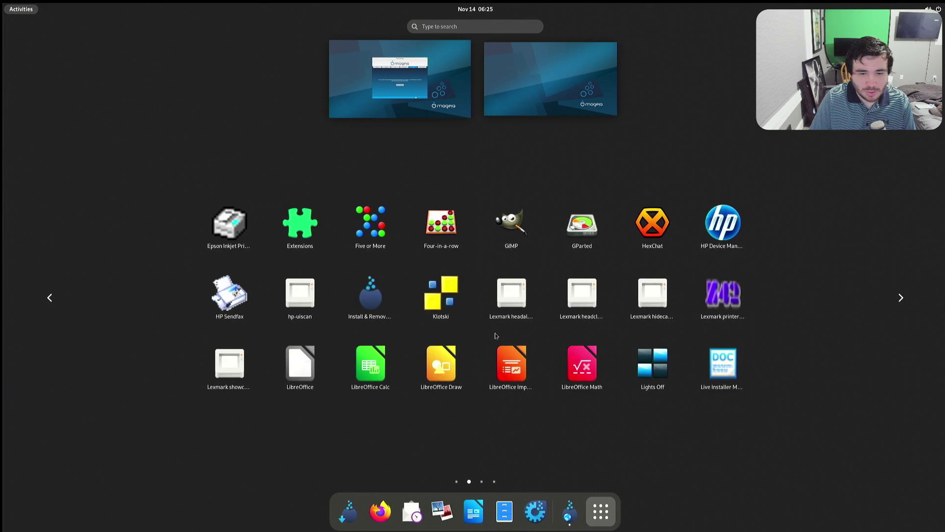
pyautogui.scroll(1, 495, 336)
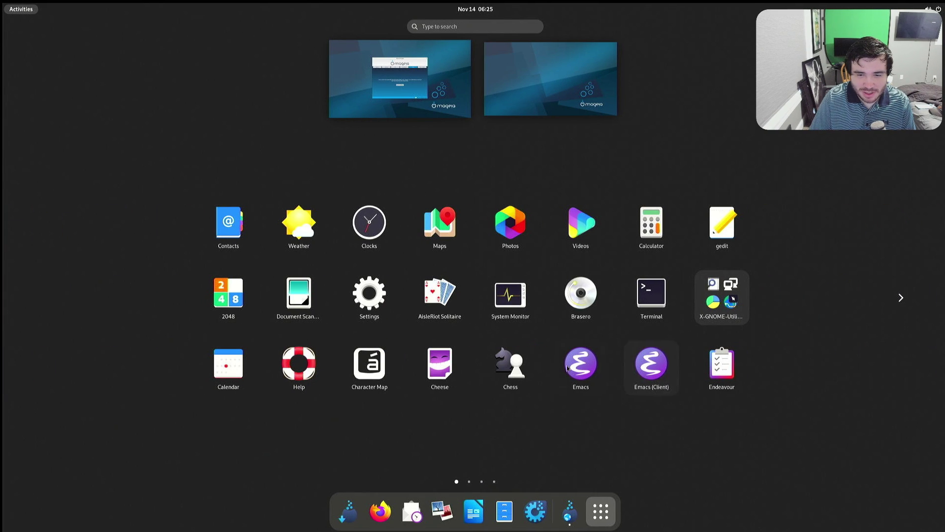
pyautogui.scroll(-1, 543, 342)
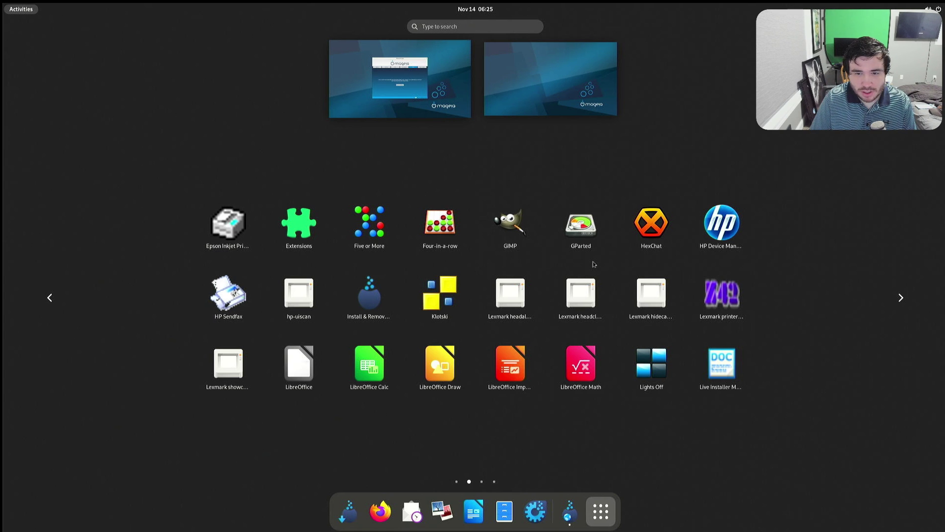
pyautogui.scroll(-1, 593, 262)
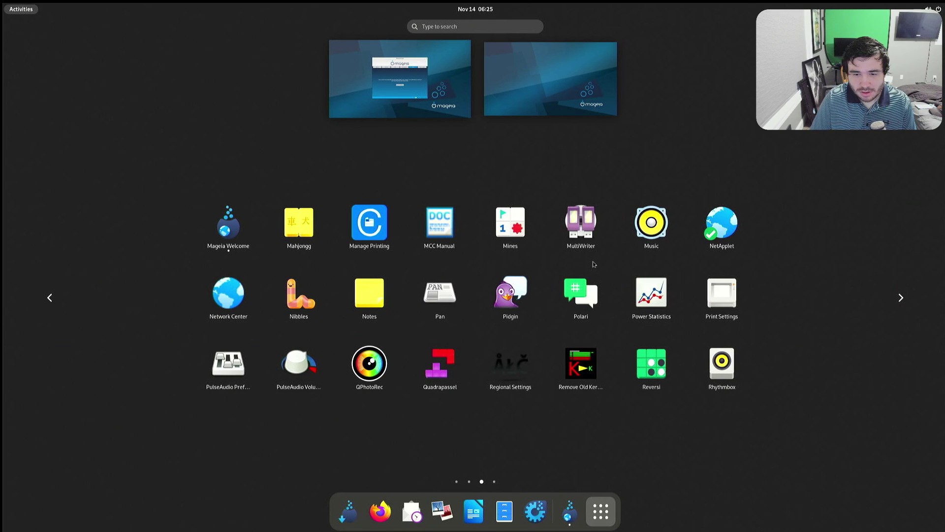
pyautogui.scroll(-1, 594, 264)
pyautogui.scroll(3, 593, 264)
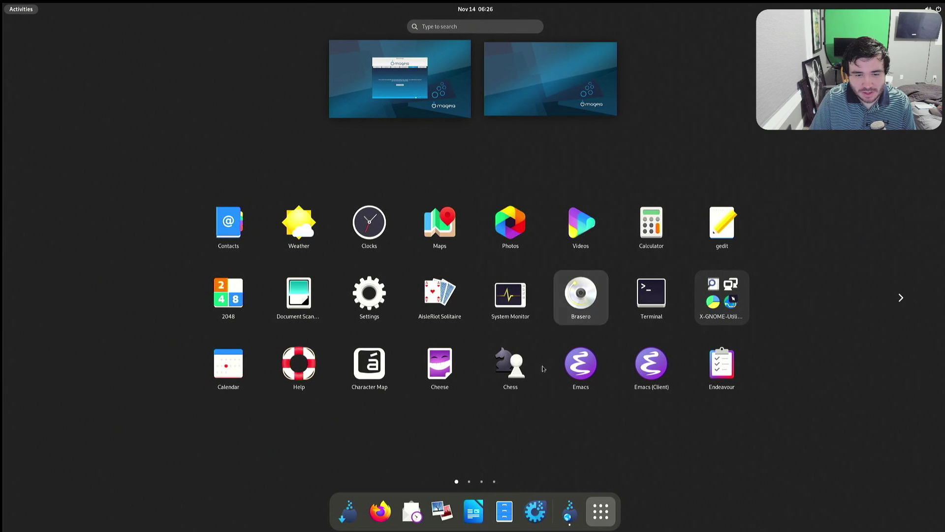
# Start Mageia Control Center as administrator and move its window aside.
pyautogui.click(547, 513)
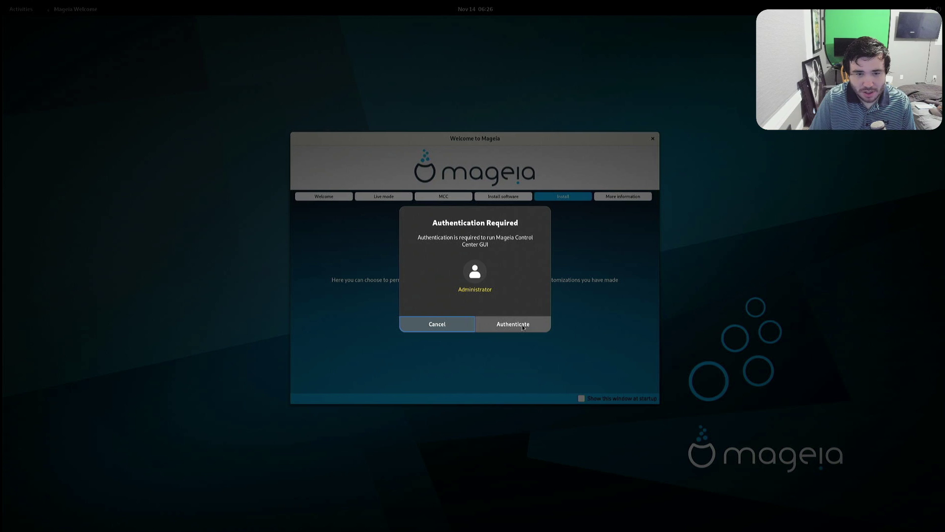
pyautogui.click(503, 327)
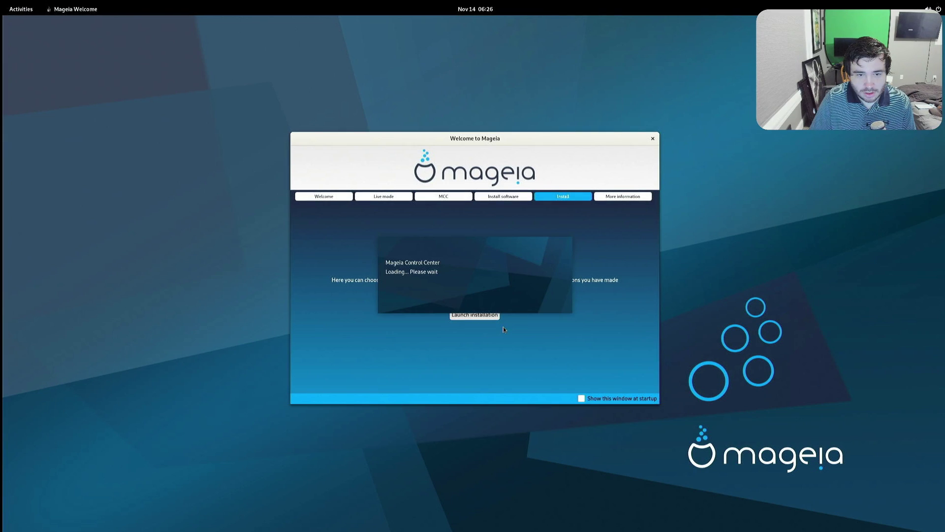
pyautogui.moveTo(470, 172); pyautogui.dragTo(763, 131)
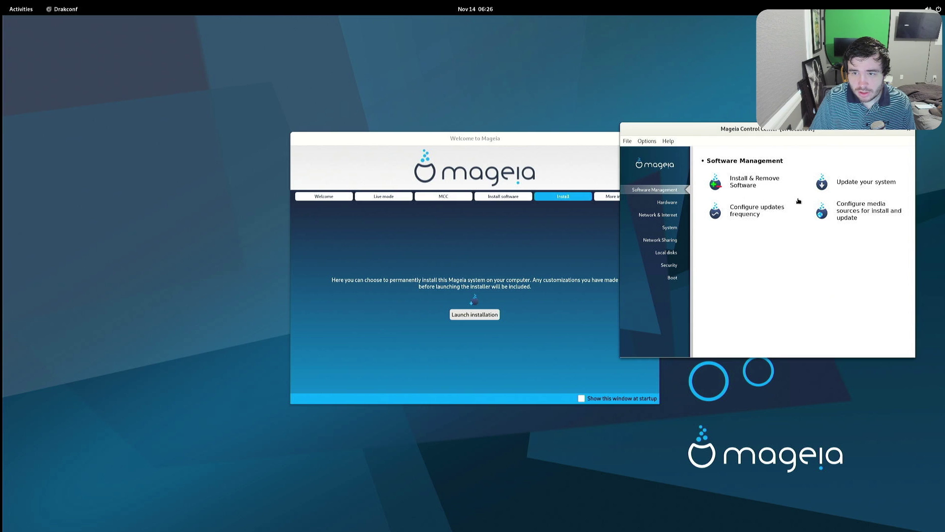
# Browse the Hardware tools and shift the control center window to the left.
pyautogui.click(667, 201)
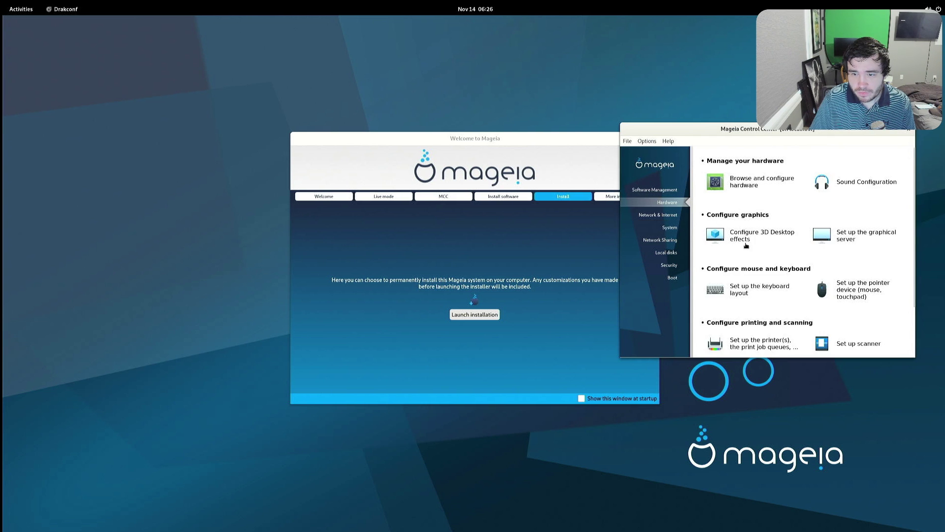
pyautogui.scroll(-3, 747, 271)
pyautogui.scroll(5, 746, 273)
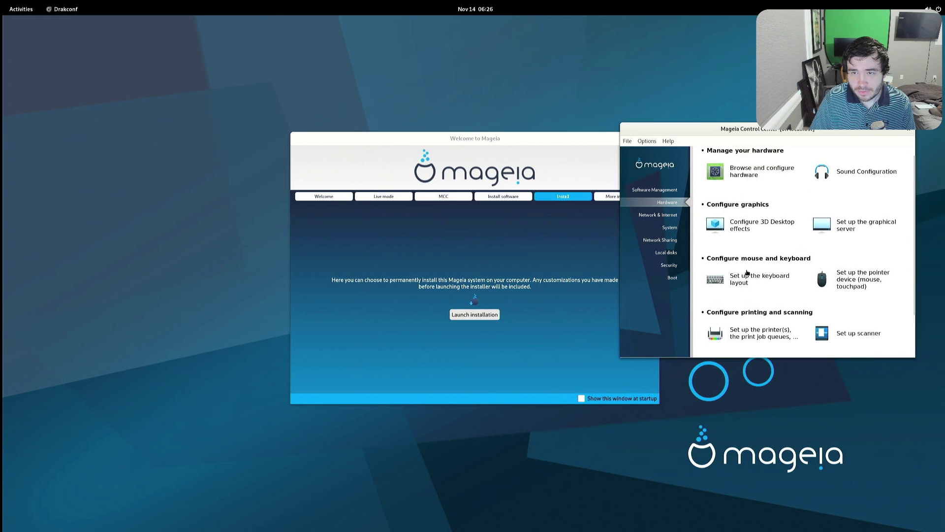
pyautogui.moveTo(749, 128); pyautogui.dragTo(243, 112)
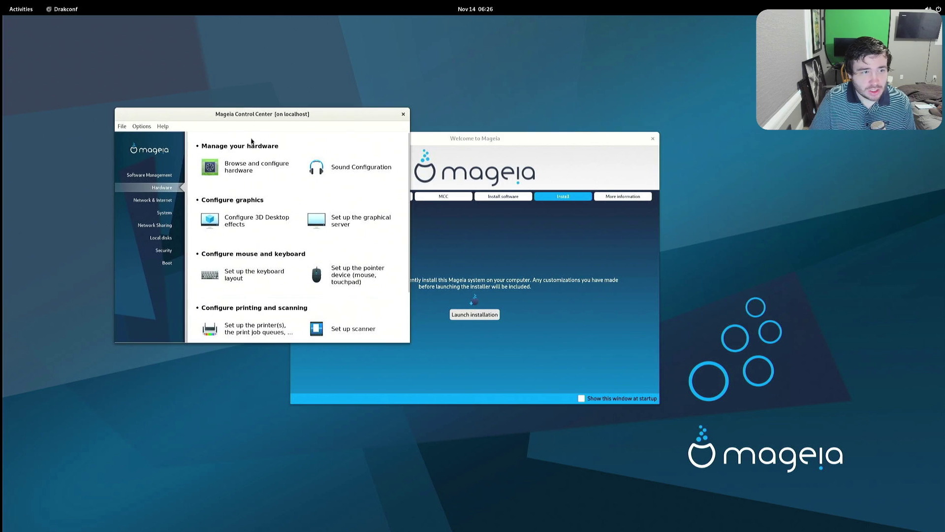
pyautogui.scroll(-3, 249, 216)
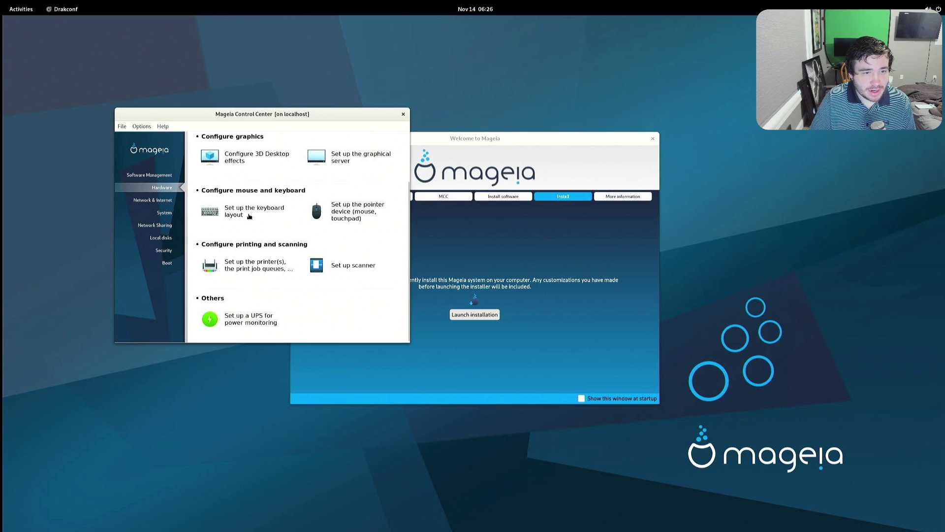
pyautogui.scroll(1, 219, 222)
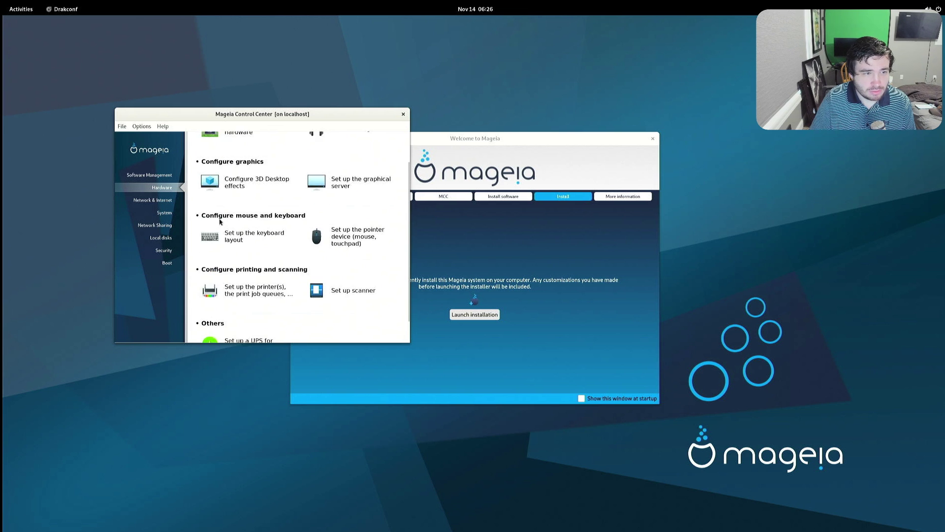
pyautogui.scroll(2, 219, 221)
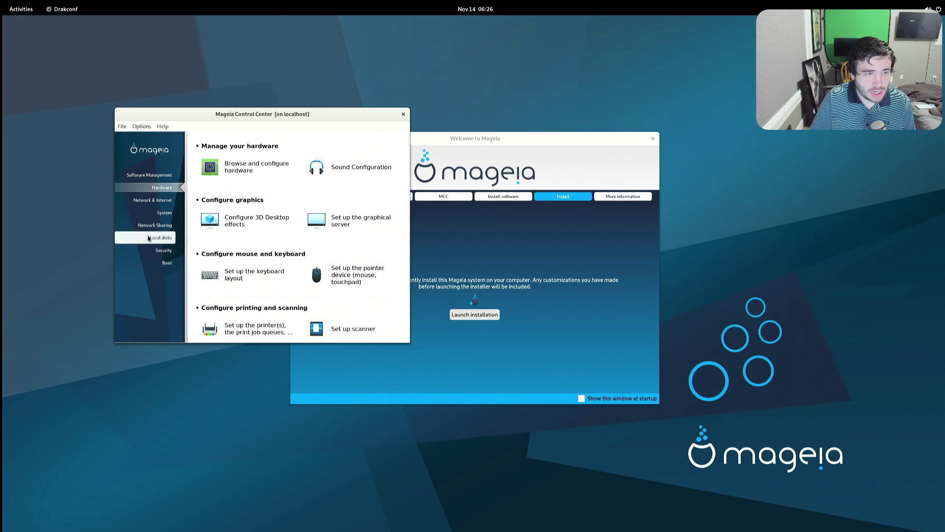
# Look over the Network & Internet tools, then return to Software Management.
pyautogui.click(150, 202)
pyautogui.scroll(-1, 252, 202)
pyautogui.scroll(1, 250, 201)
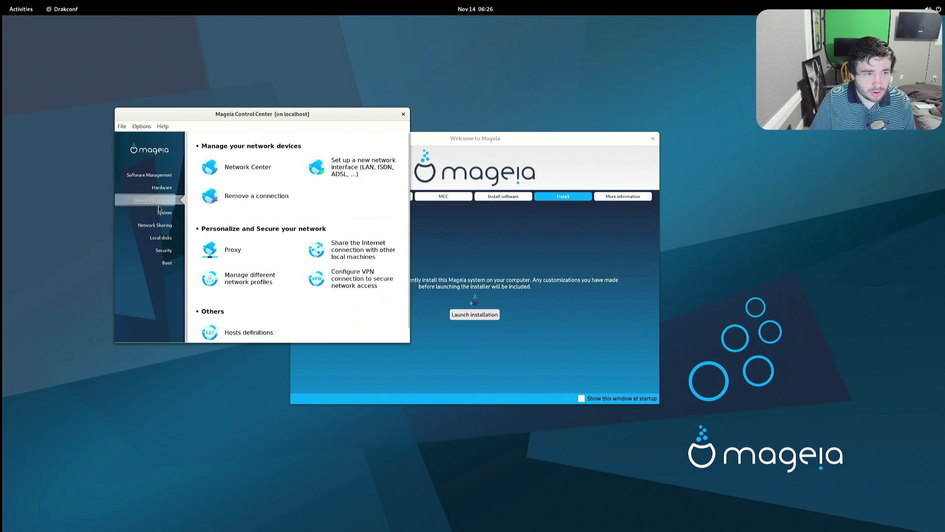
pyautogui.click(163, 176)
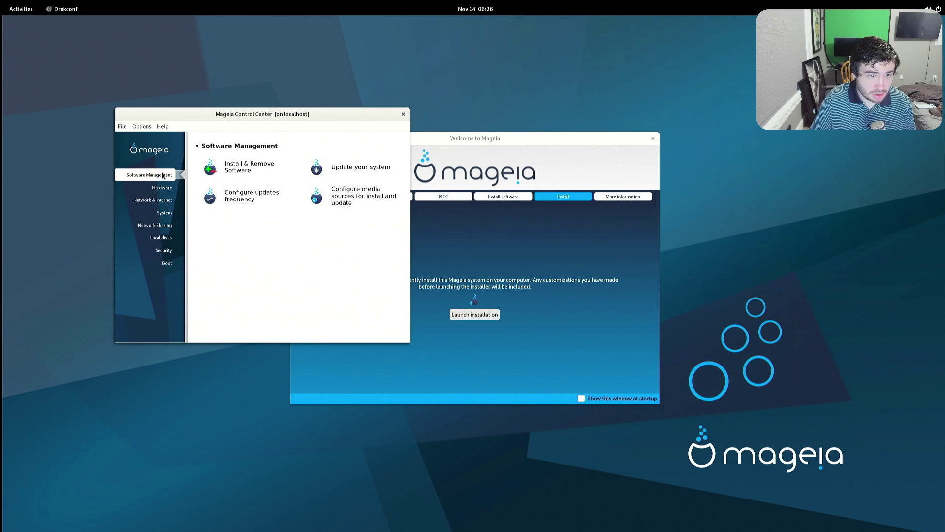
pyautogui.click(237, 173)
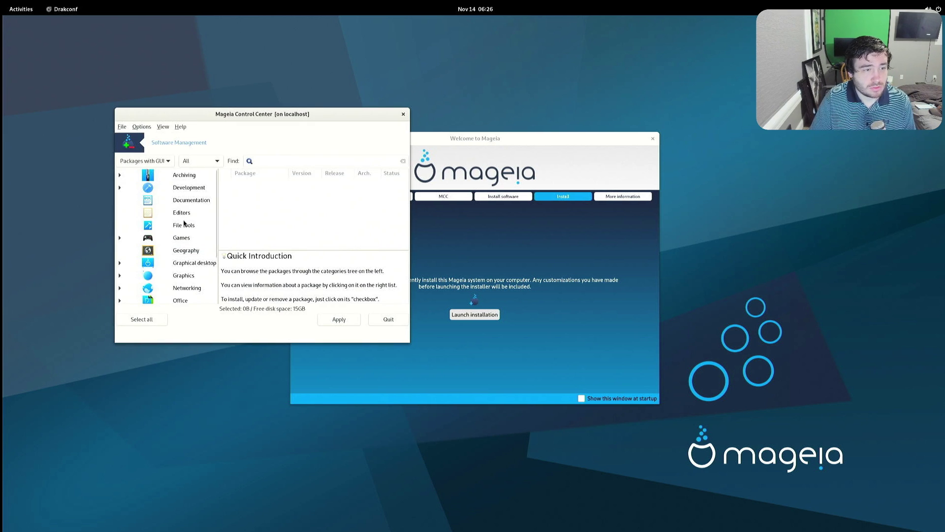
pyautogui.scroll(-3, 184, 223)
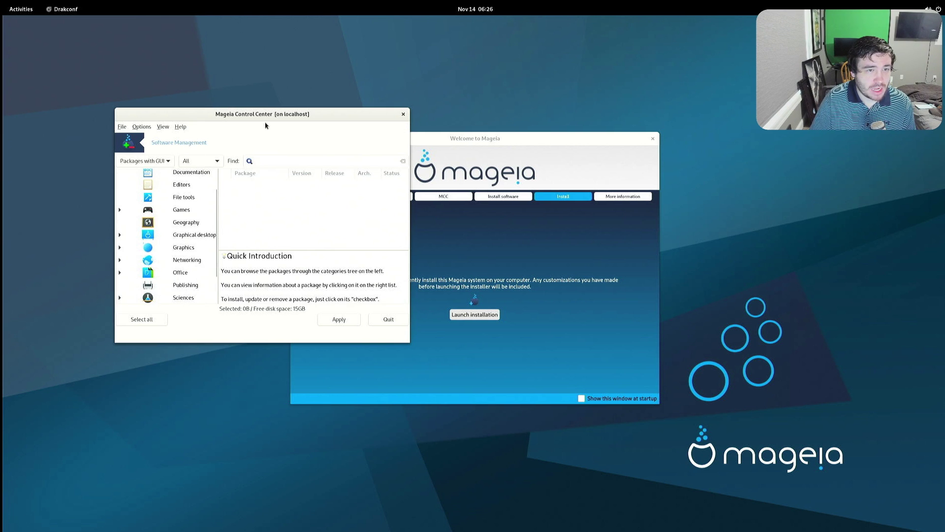
pyautogui.moveTo(306, 114); pyautogui.dragTo(279, 105)
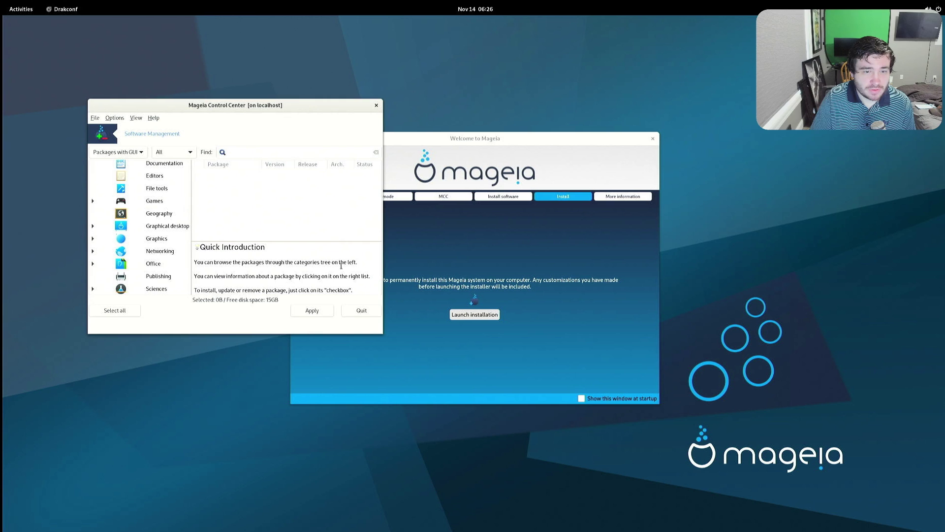
pyautogui.click(363, 312)
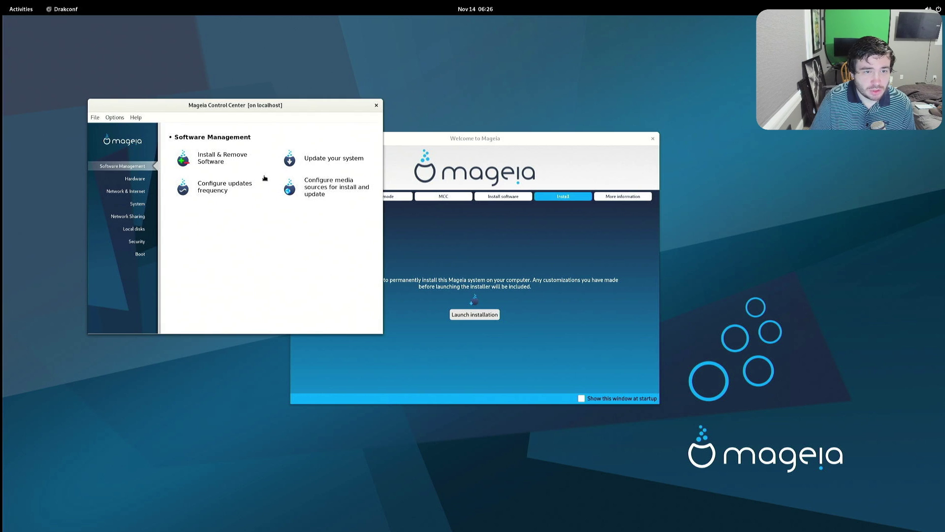
# Close the control center, launch the live installation wizard, and continue past its welcome page.
pyautogui.click(376, 105)
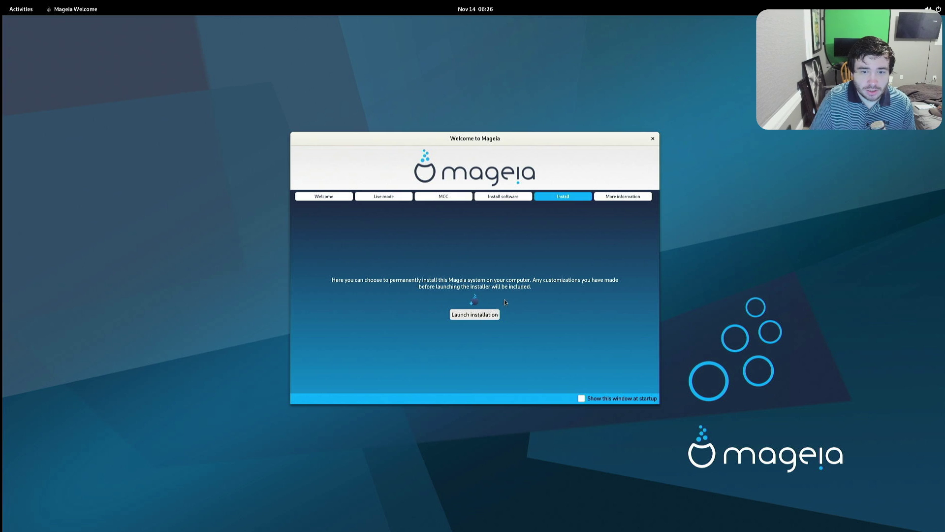
pyautogui.click(489, 317)
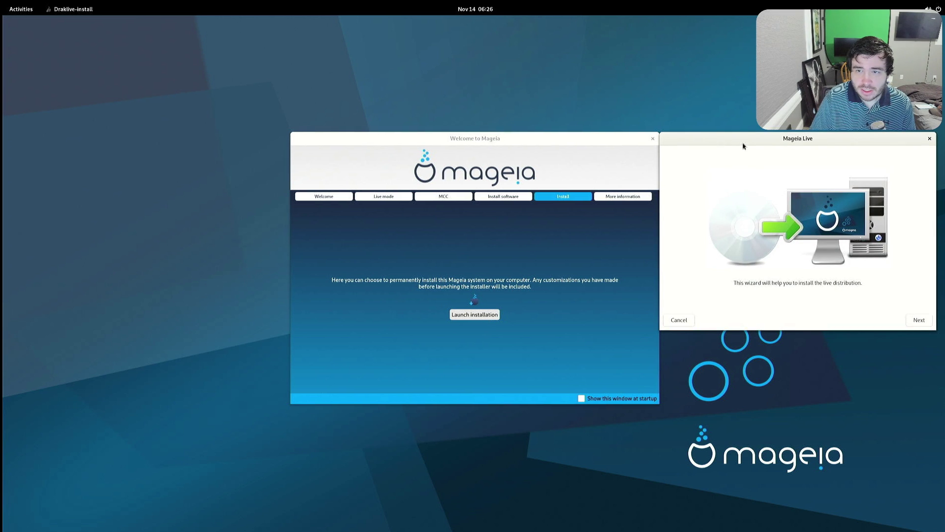
pyautogui.moveTo(745, 142); pyautogui.dragTo(589, 119)
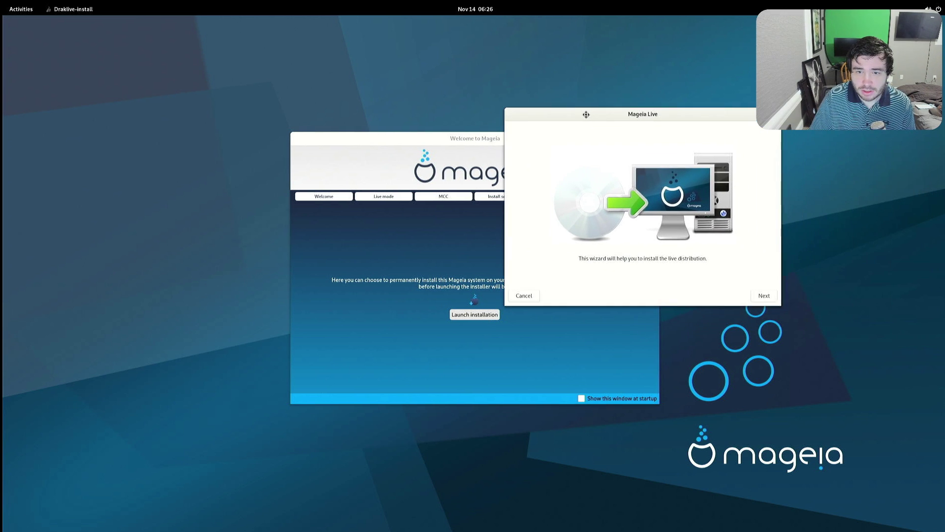
pyautogui.click(763, 296)
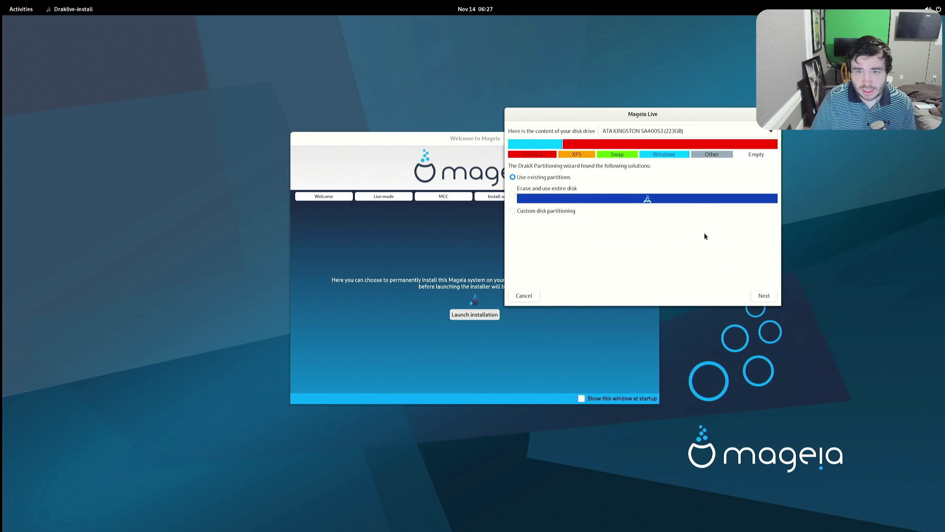
# Erase the entire 465GB NVMe drive (nvme0n1) as the install target, accepting the data-loss warning.
pyautogui.click(687, 131)
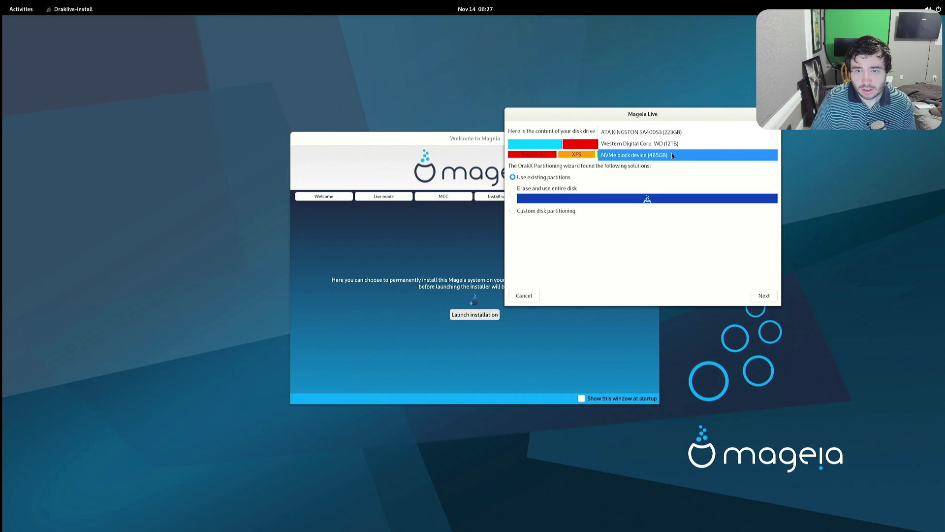
pyautogui.click(671, 153)
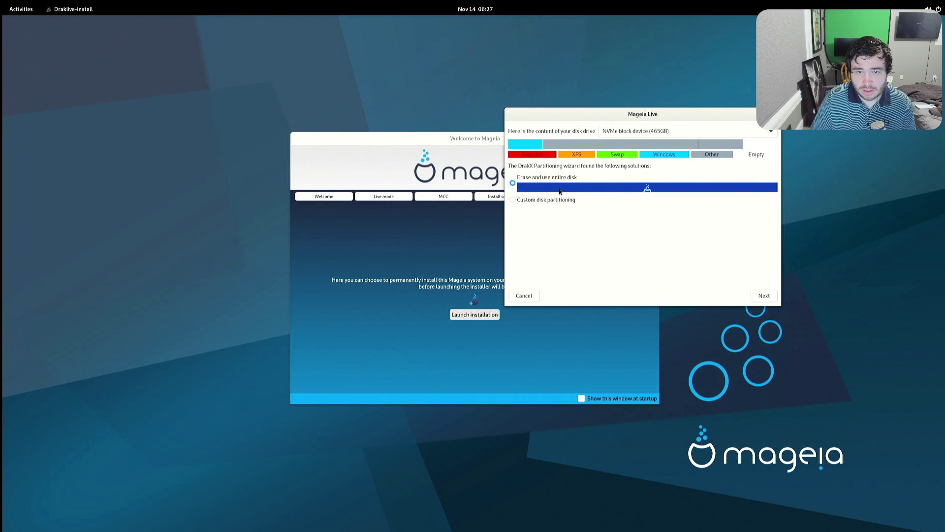
pyautogui.click(749, 296)
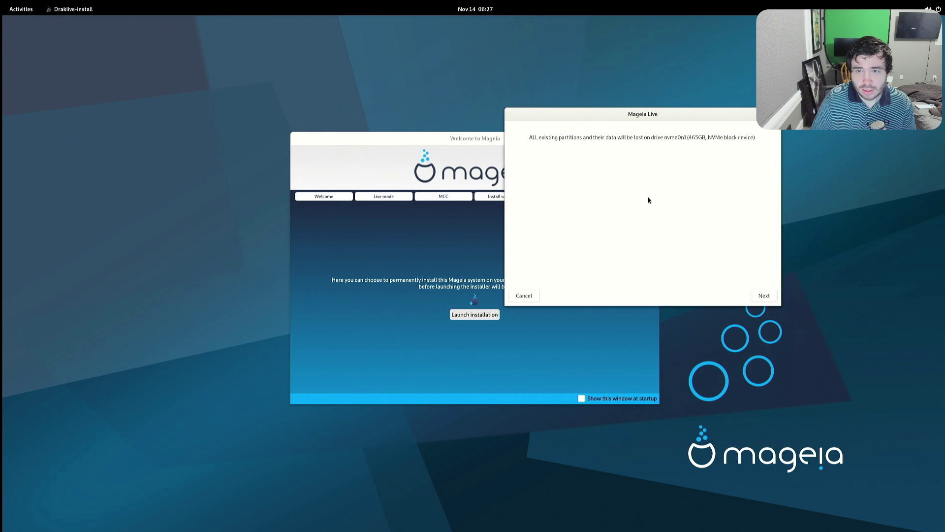
pyautogui.click(756, 297)
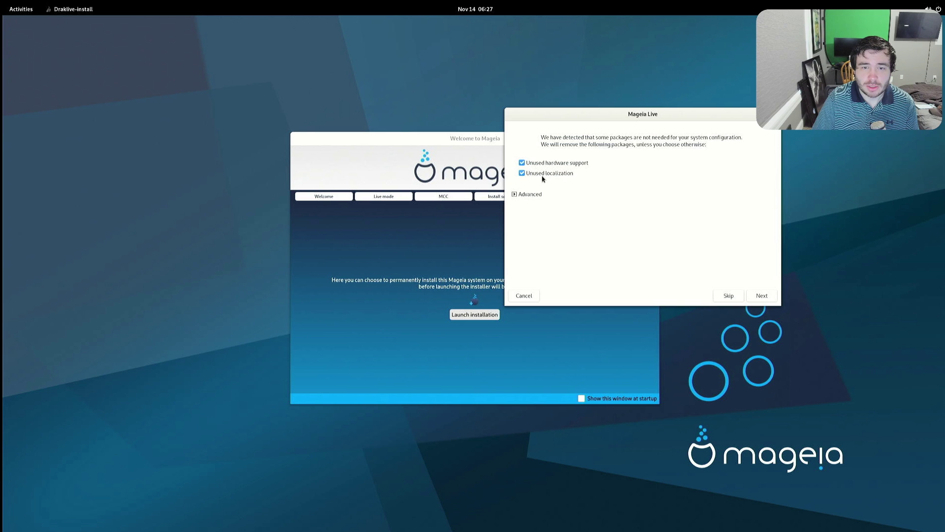
# Review the Advanced list, then remove unused hardware support and localization packages.
pyautogui.click(523, 197)
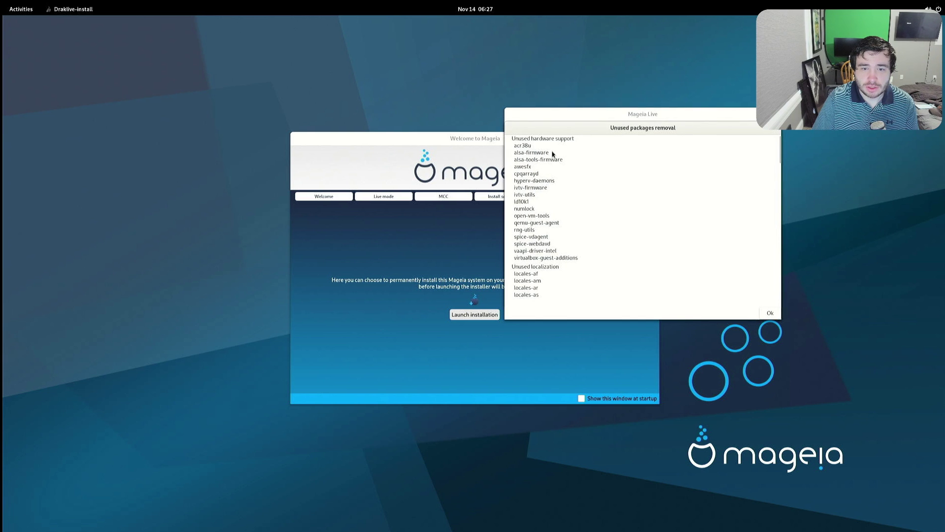
pyautogui.click(774, 114)
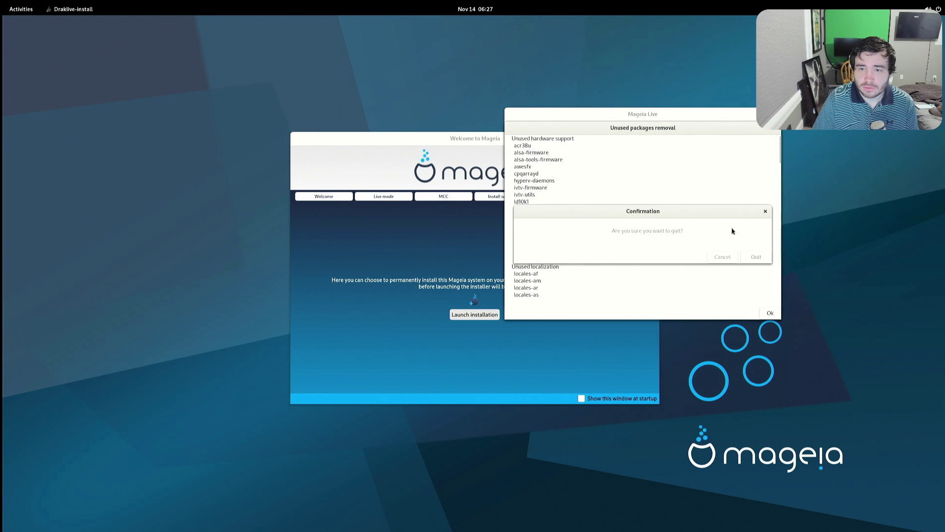
pyautogui.click(723, 256)
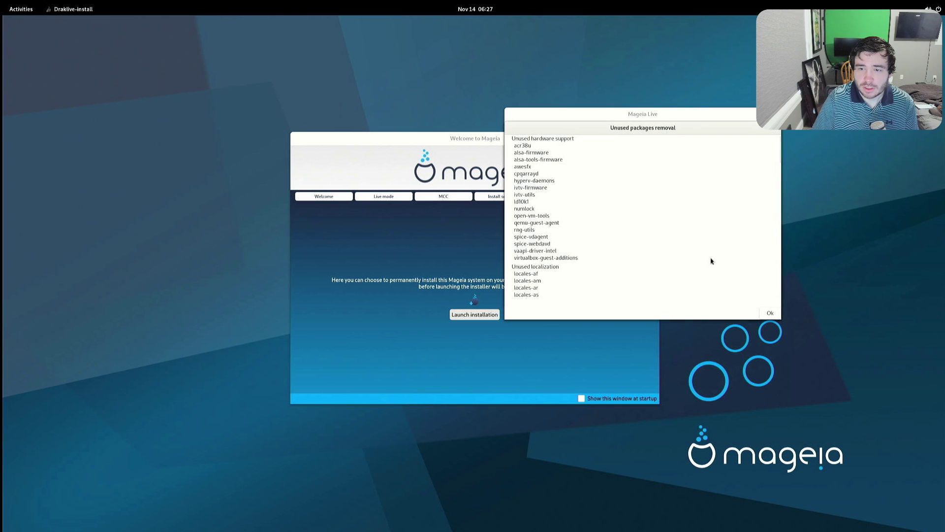
pyautogui.click(771, 313)
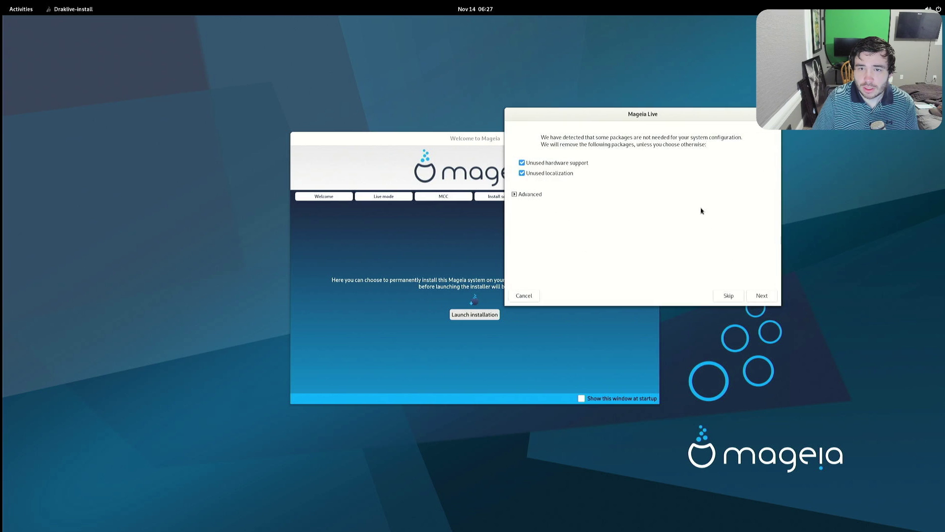
pyautogui.click(761, 296)
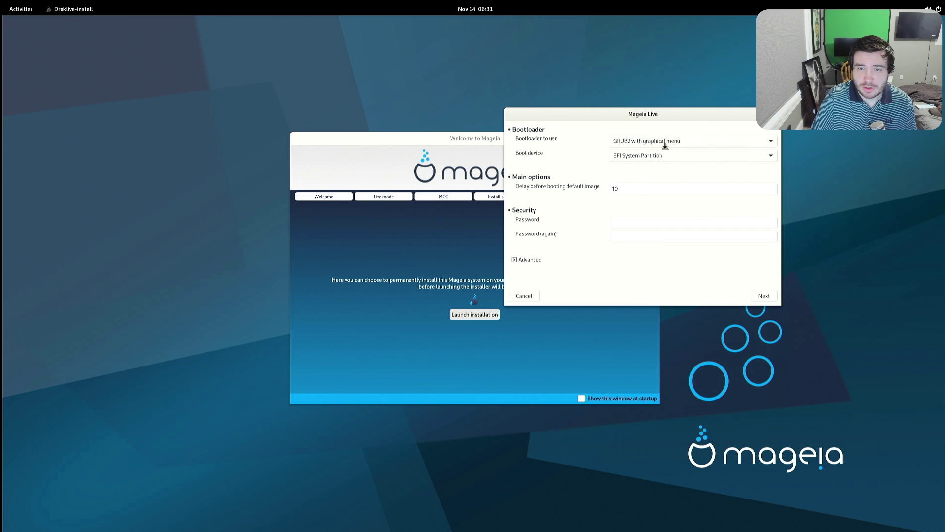
# Change the delay before booting the default image from 10 to 5 seconds.
pyautogui.click(628, 190)
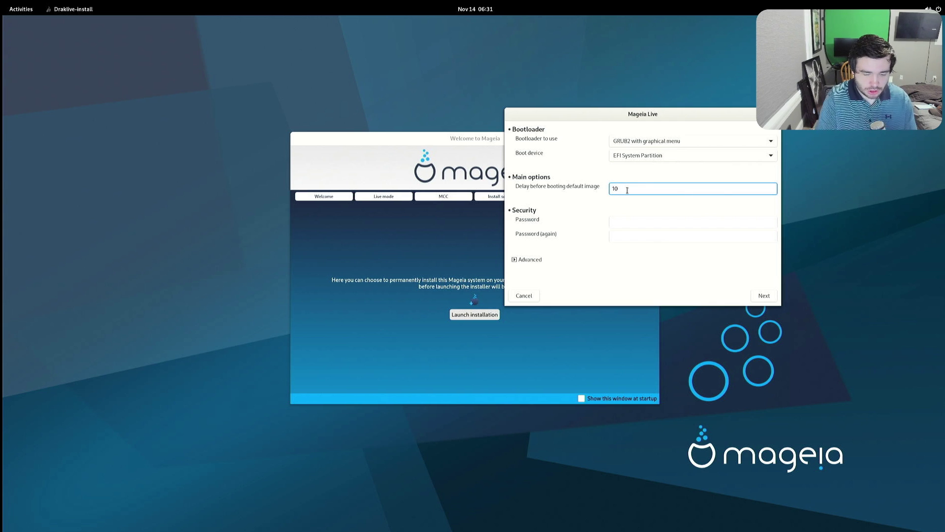
pyautogui.press('BackSpace')
pyautogui.press('BackSpace')
pyautogui.write('5')
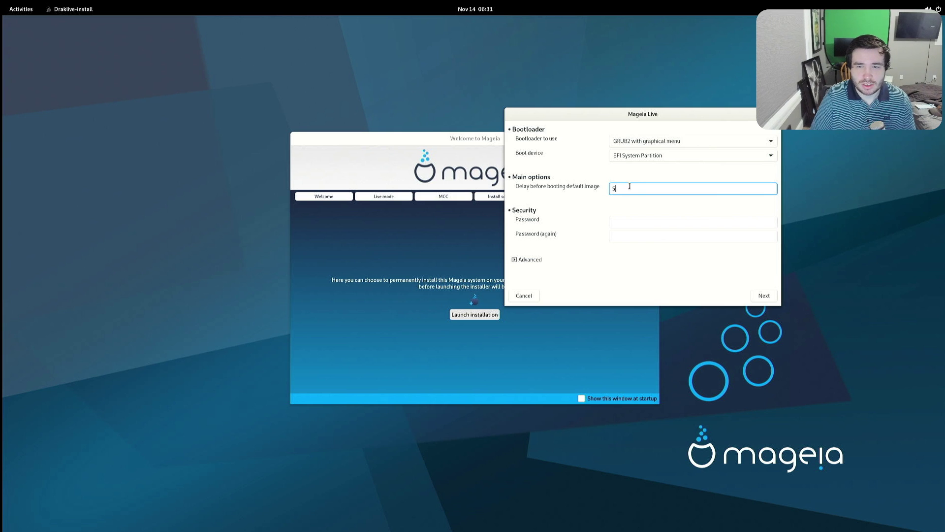
pyautogui.click(638, 224)
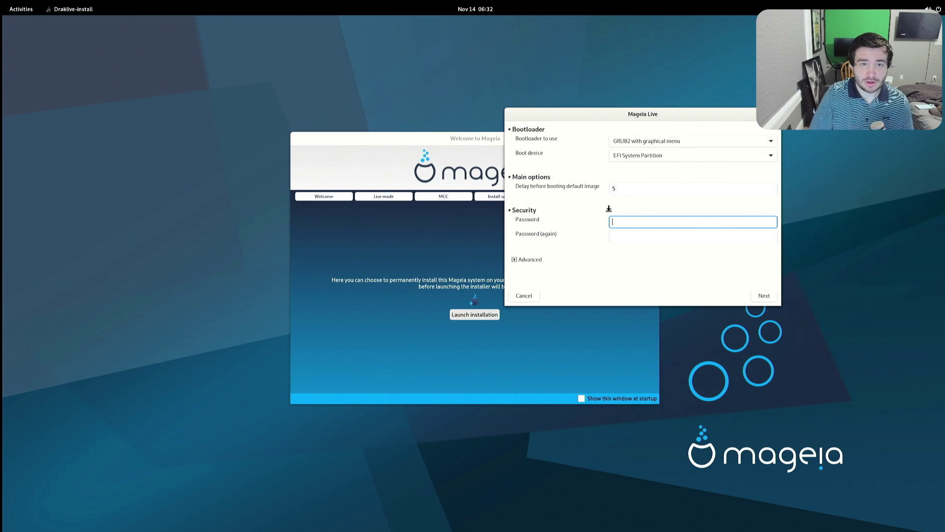
pyautogui.moveTo(477, 140); pyautogui.dragTo(282, 98)
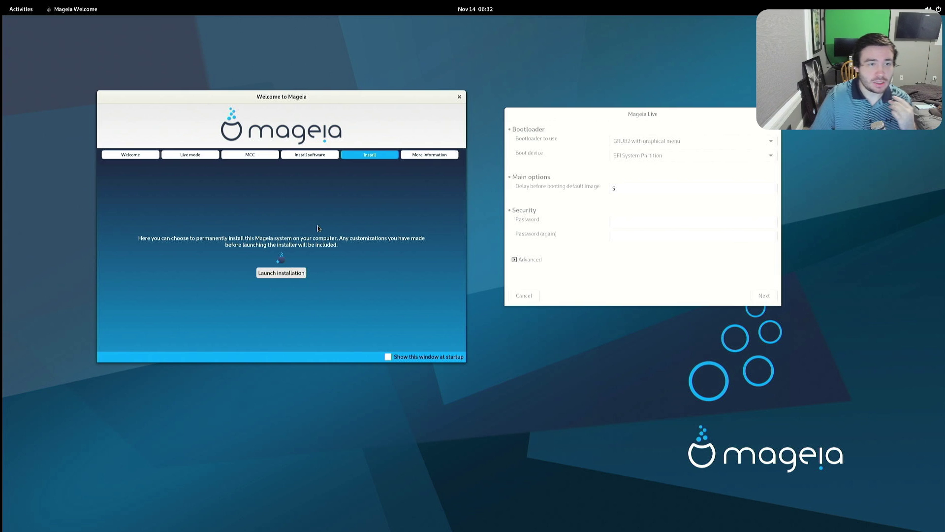
pyautogui.moveTo(313, 92); pyautogui.dragTo(292, 72)
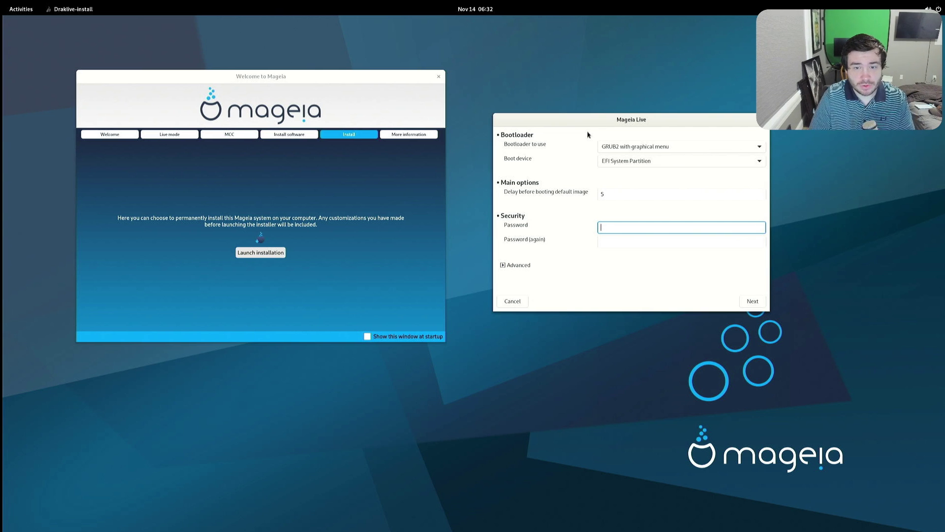
# Look at the advanced bootloader options and return without quitting the installer.
pyautogui.click(518, 265)
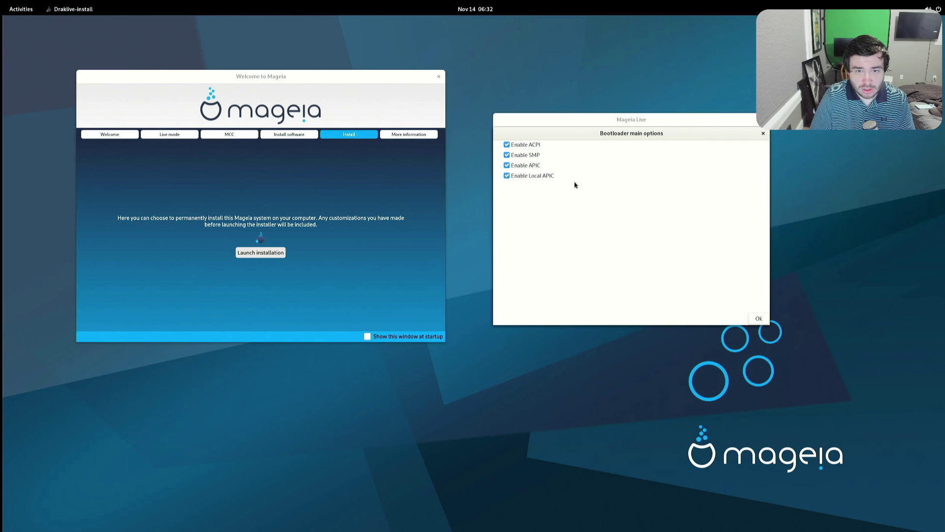
pyautogui.click(763, 133)
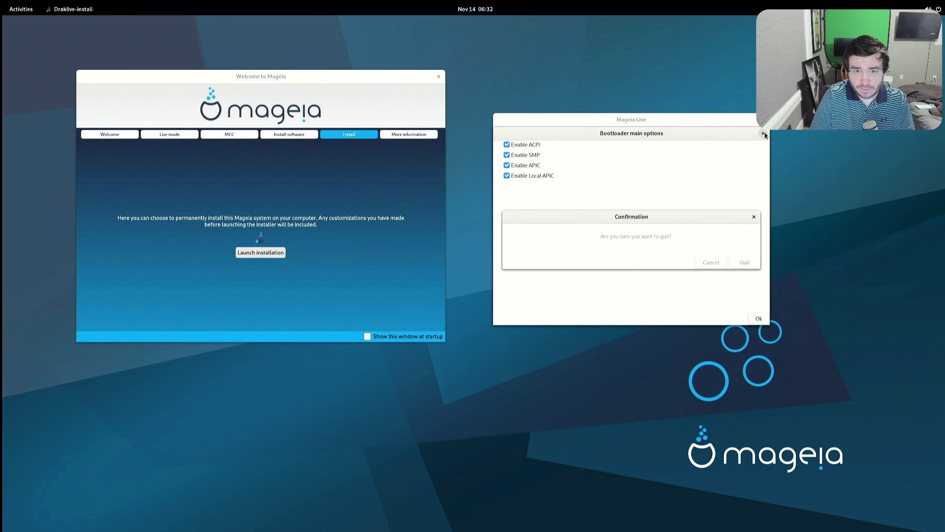
pyautogui.click(720, 263)
pyautogui.click(751, 319)
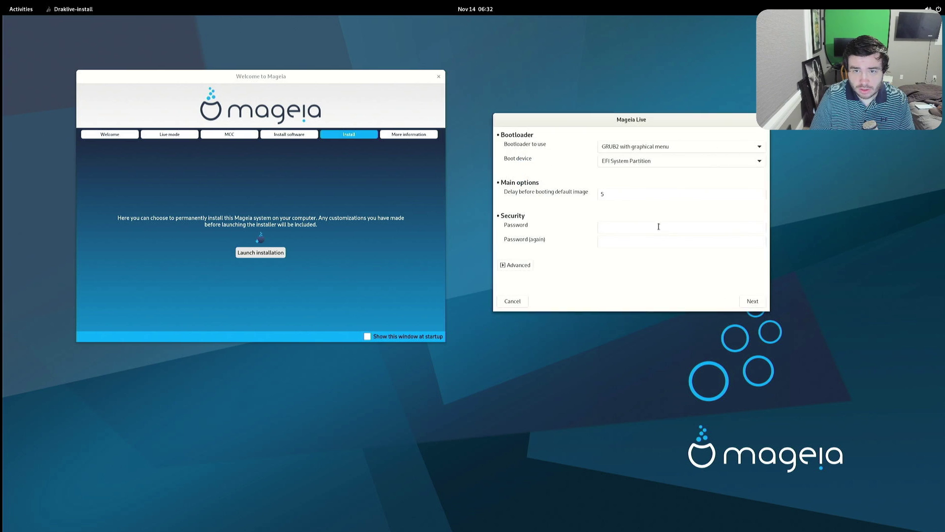
# Enter and confirm the bootloader password, then accept the bootloader settings.
pyautogui.click(651, 227)
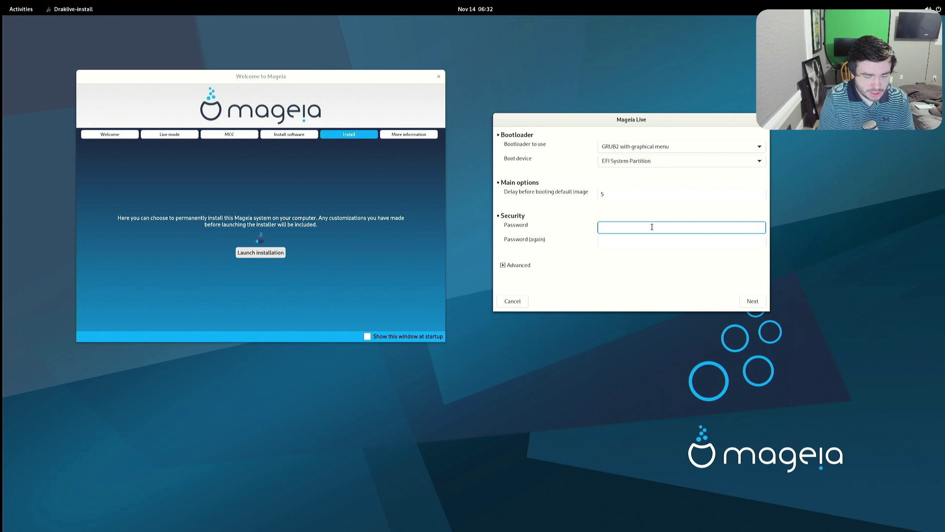
pyautogui.write('*******')
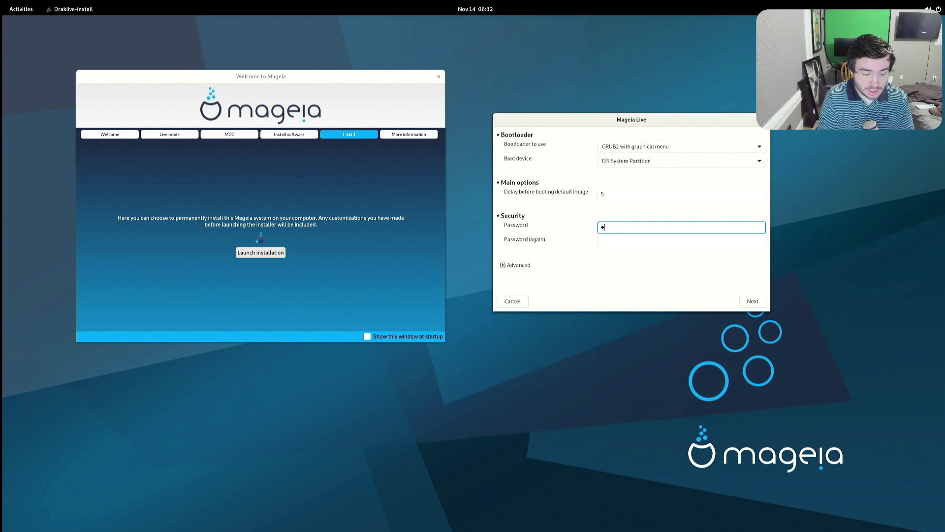
pyautogui.write('***')
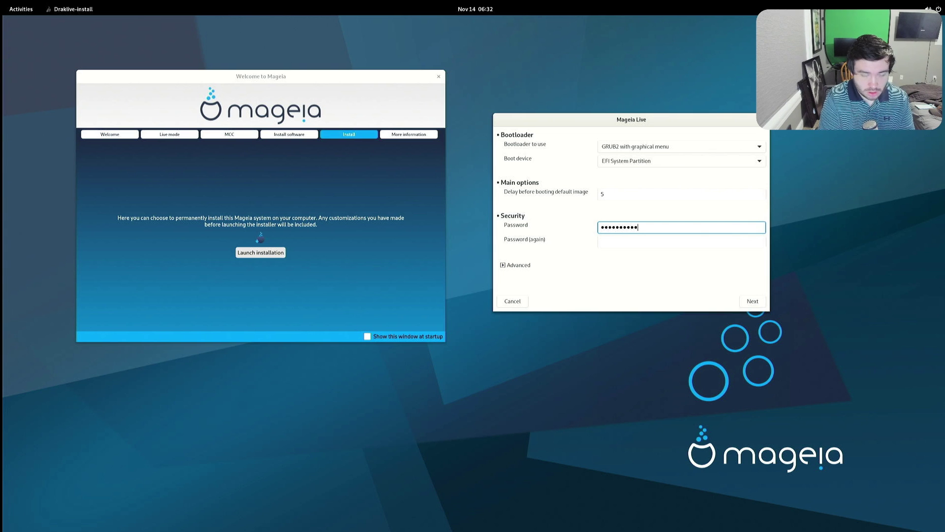
pyautogui.press('Tab')
pyautogui.write('**********')
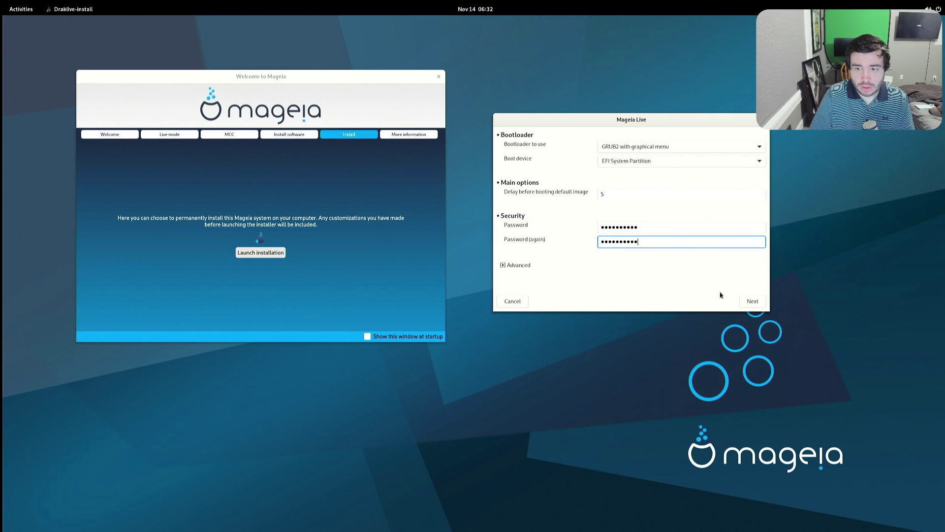
pyautogui.click(742, 303)
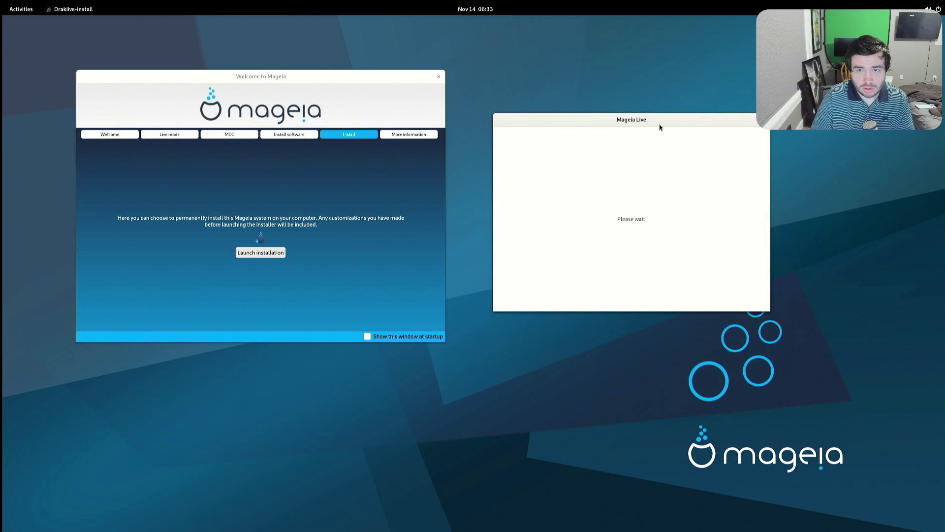
# Agree to set up online update media with the automatic mirror and dismiss the mirror-list failure.
pyautogui.click(745, 301)
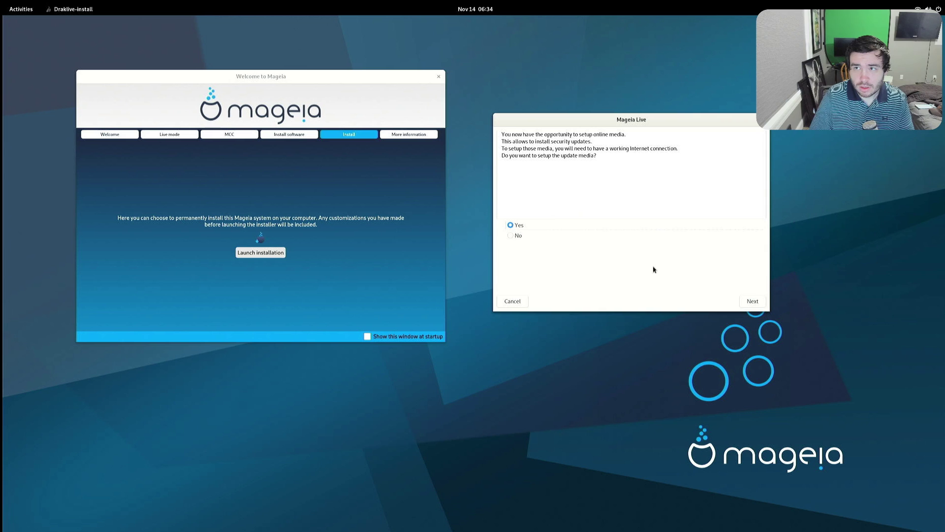
pyautogui.click(748, 303)
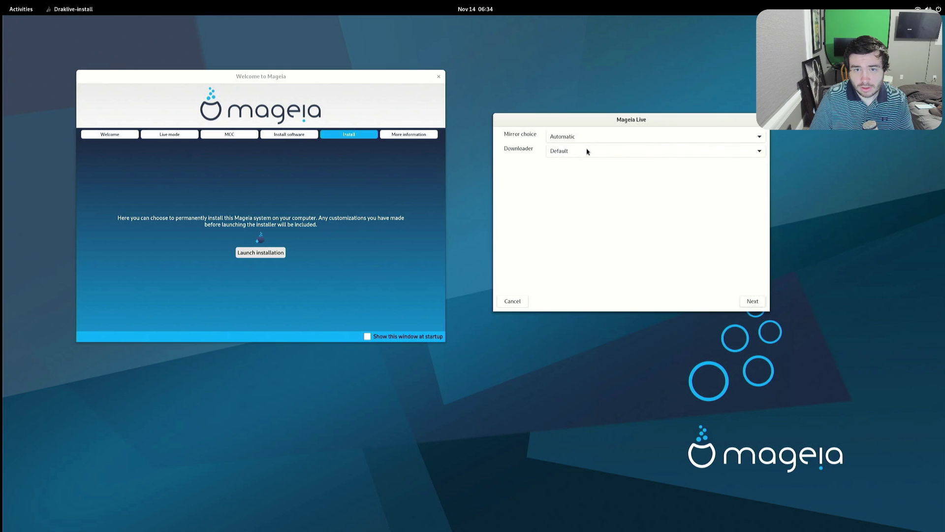
pyautogui.click(757, 305)
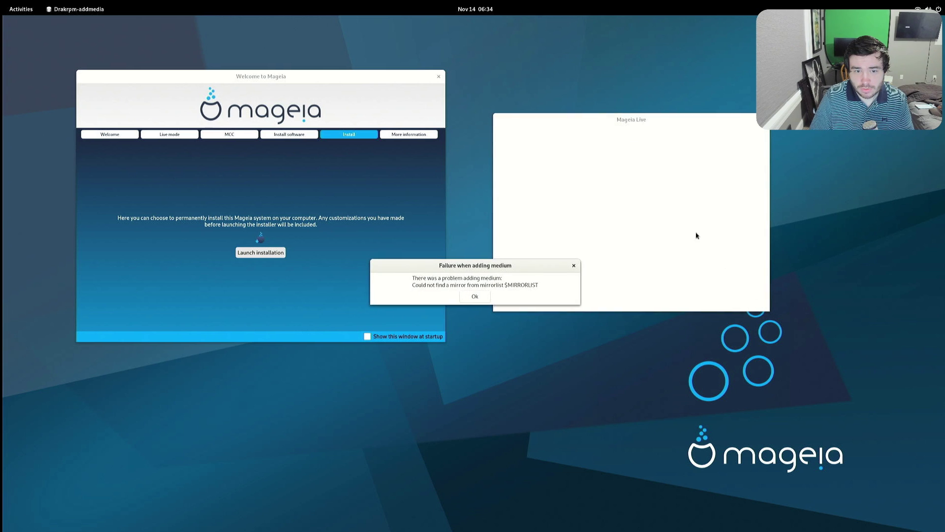
pyautogui.press('Return')
# Retry adding the update medium using a Specific mirror and curl as downloader.
pyautogui.click(753, 302)
pyautogui.click(583, 137)
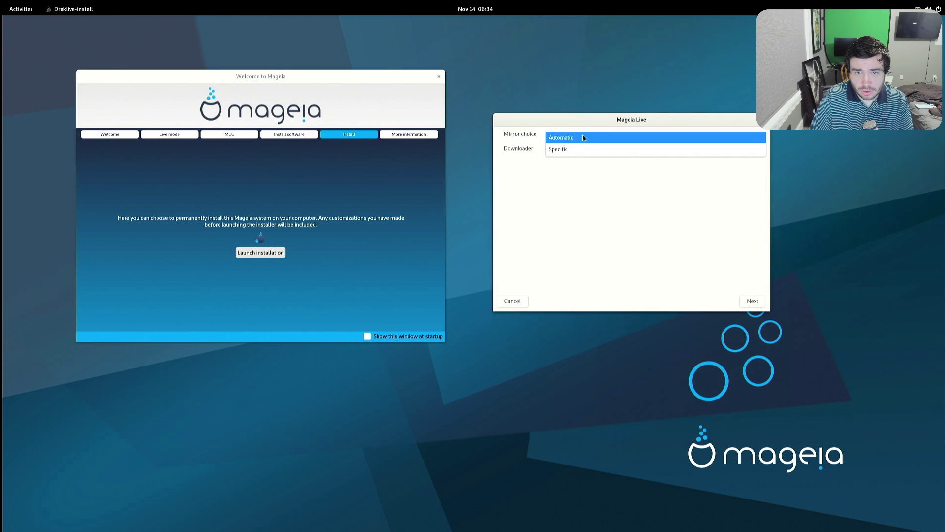
pyautogui.click(583, 147)
pyautogui.click(584, 150)
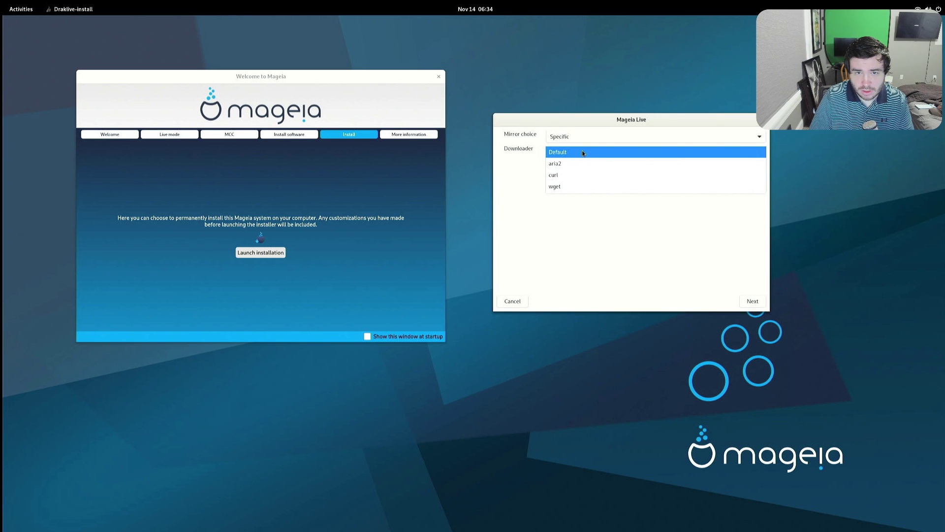
pyautogui.click(575, 175)
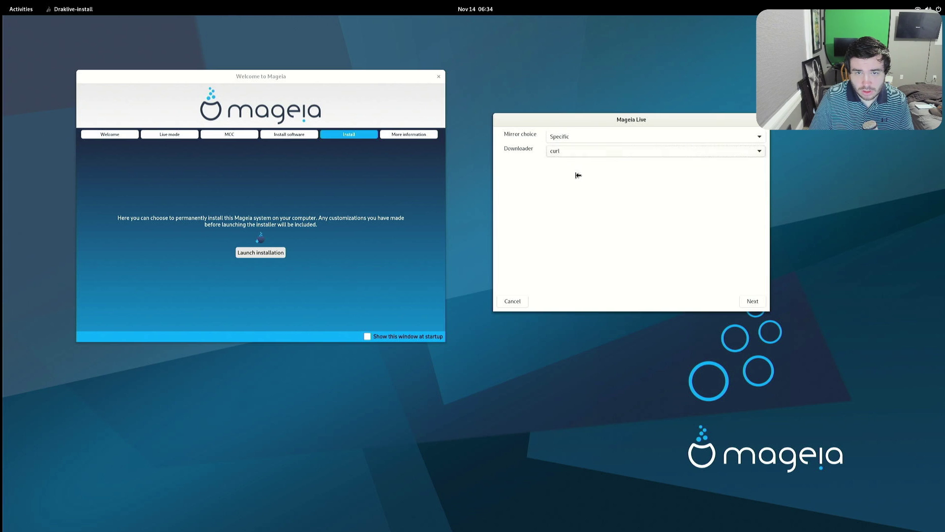
pyautogui.click(751, 302)
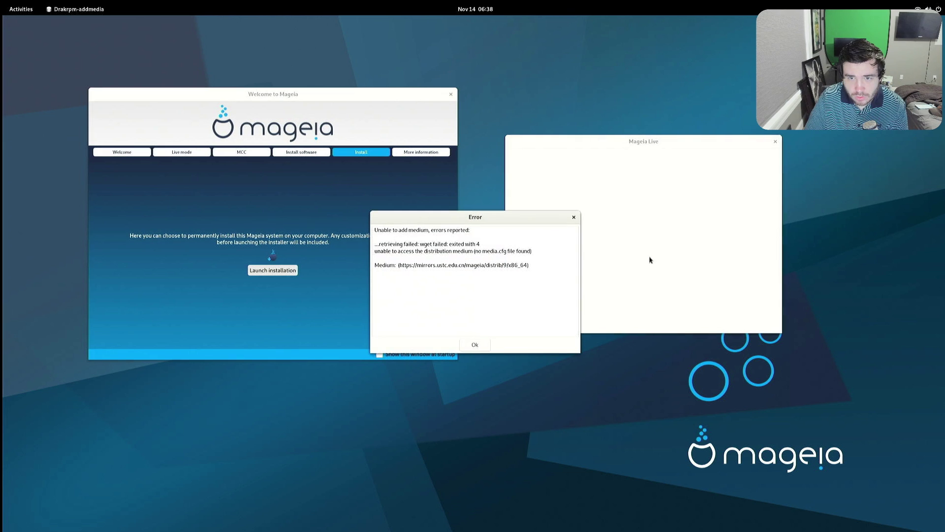
# Dismiss the add-medium error and retry setting up the update medium.
pyautogui.click(482, 346)
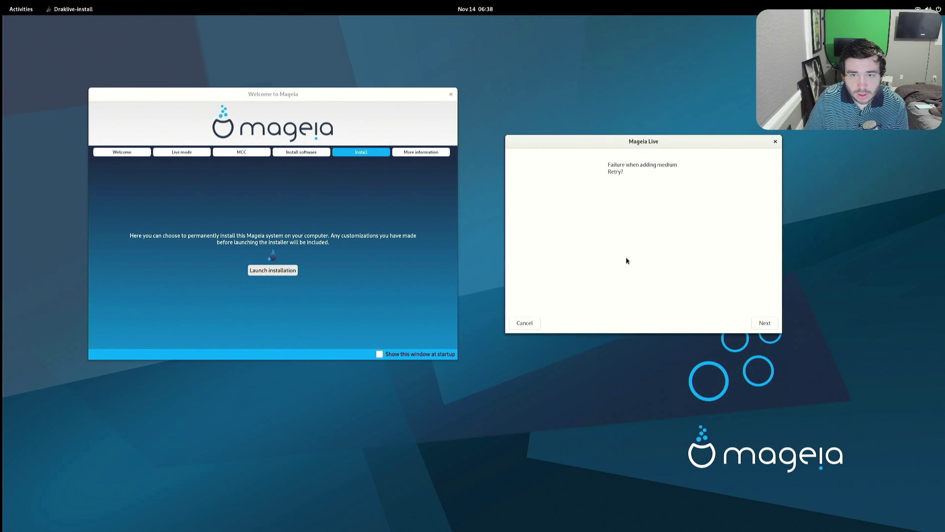
pyautogui.click(755, 325)
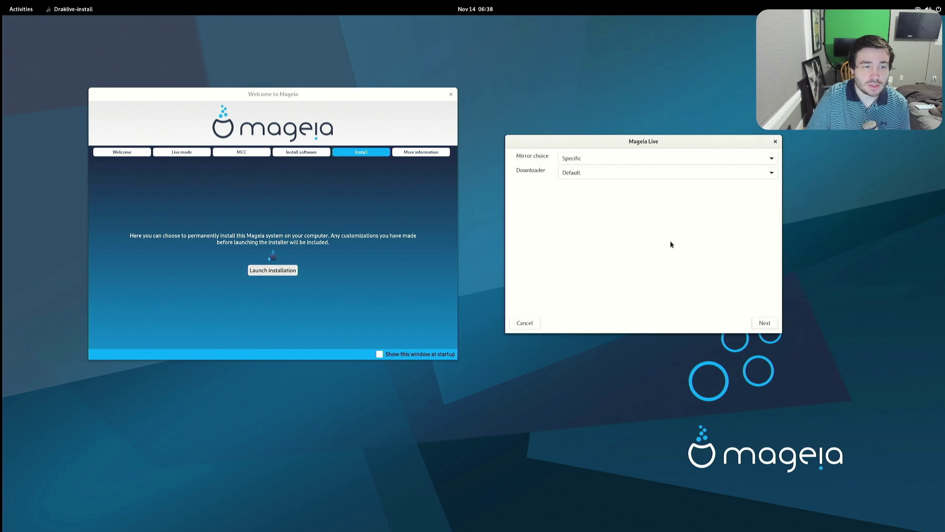
# Open the country-grouped package mirror list, browse it, and collapse the CN group.
pyautogui.click(763, 323)
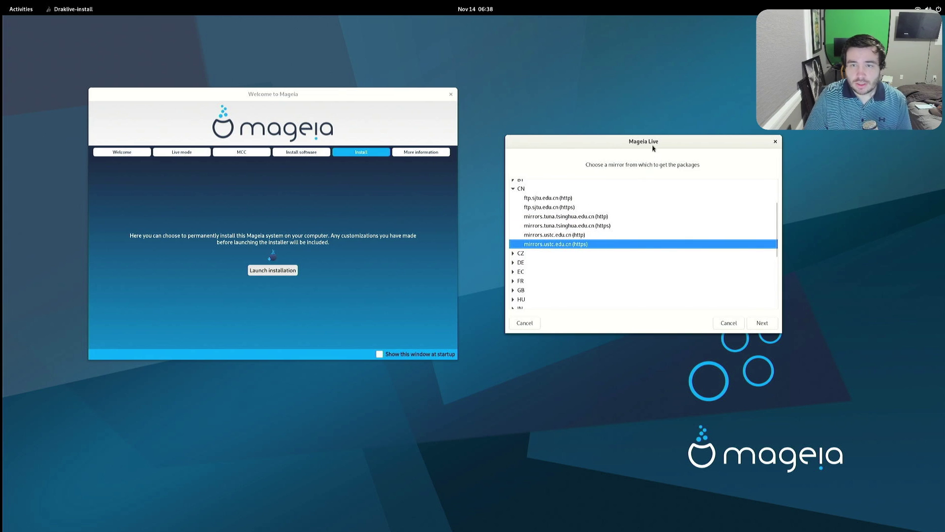
pyautogui.moveTo(652, 145)
pyautogui.mouseDown()
pyautogui.moveTo(632, 156)
pyautogui.moveTo(639, 142)
pyautogui.mouseUp()
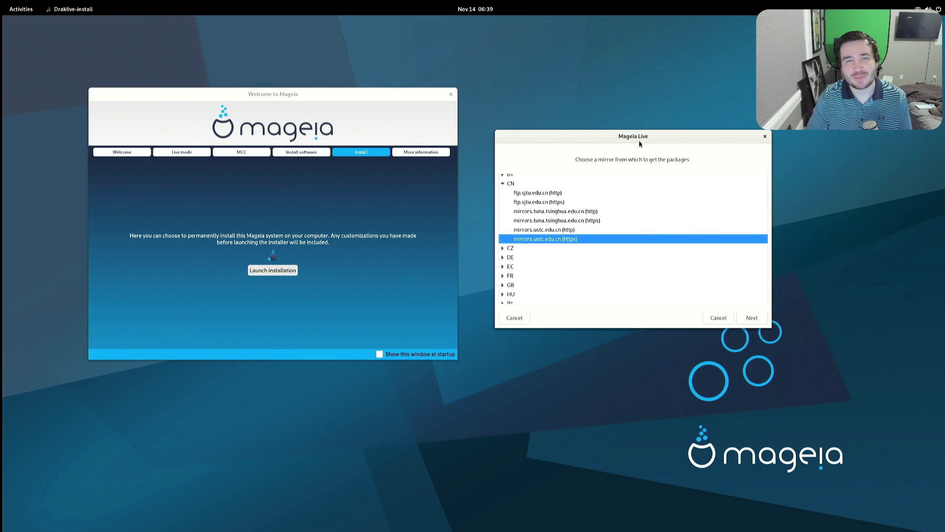
pyautogui.moveTo(640, 143)
pyautogui.mouseDown()
pyautogui.moveTo(605, 140)
pyautogui.moveTo(664, 150)
pyautogui.moveTo(652, 133)
pyautogui.mouseUp()
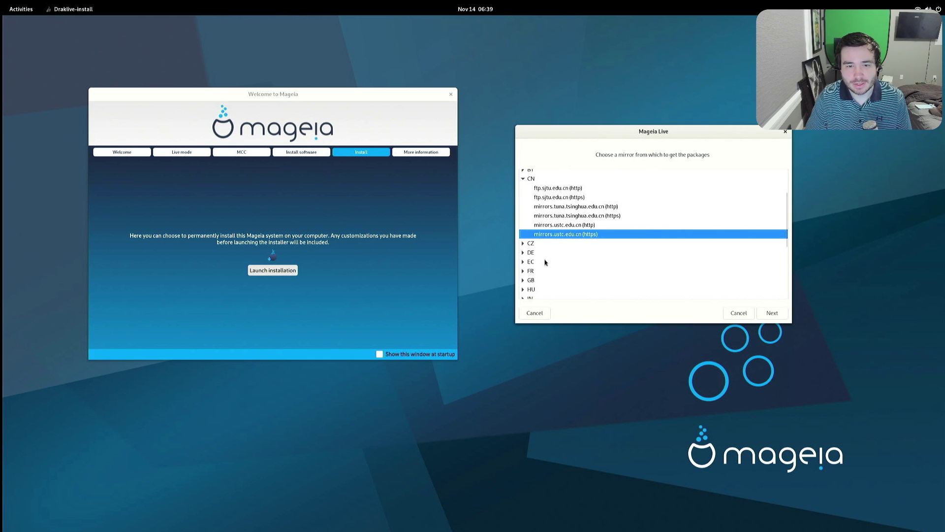
pyautogui.scroll(-5, 544, 261)
pyautogui.scroll(5, 545, 262)
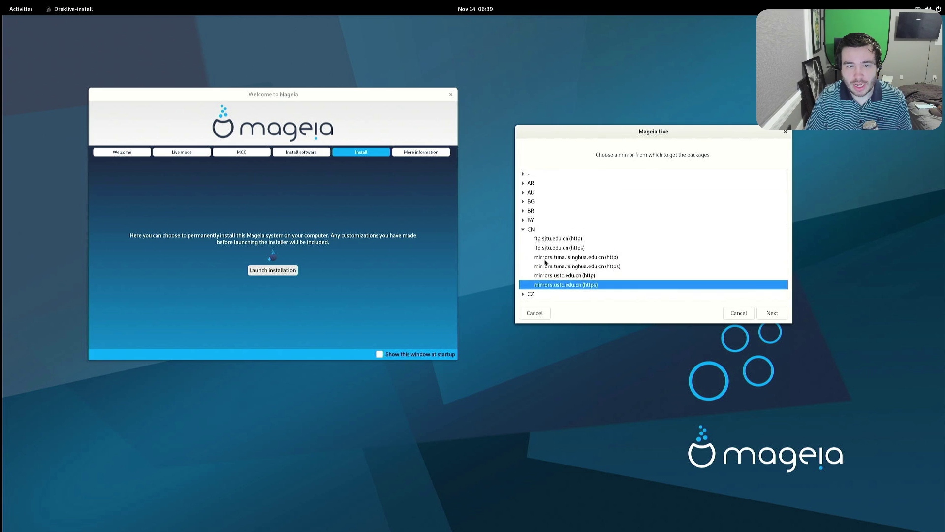
pyautogui.scroll(-2, 546, 262)
pyautogui.scroll(5, 546, 262)
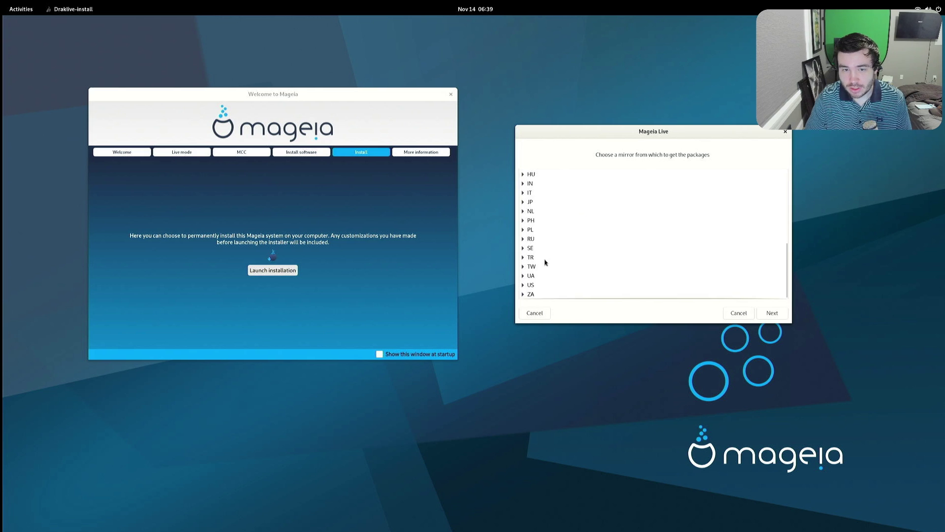
pyautogui.scroll(2, 546, 262)
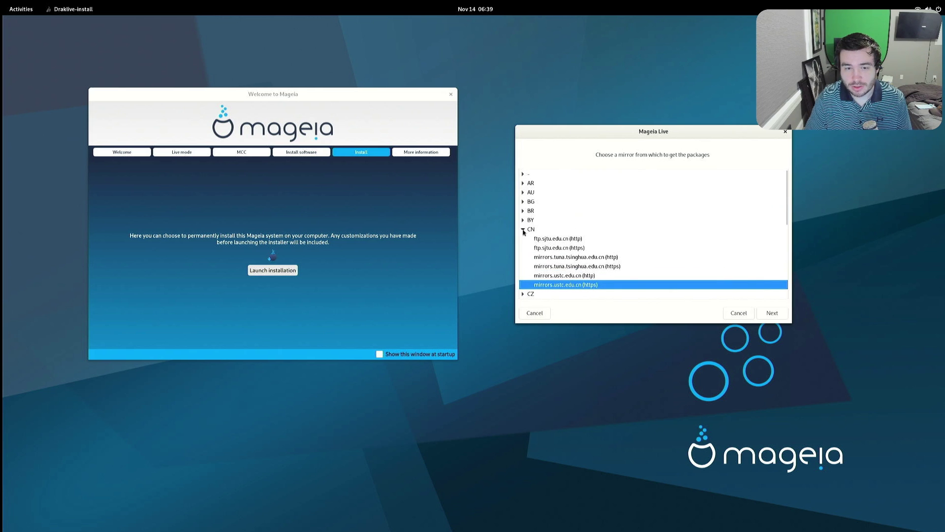
pyautogui.click(526, 230)
pyautogui.click(524, 230)
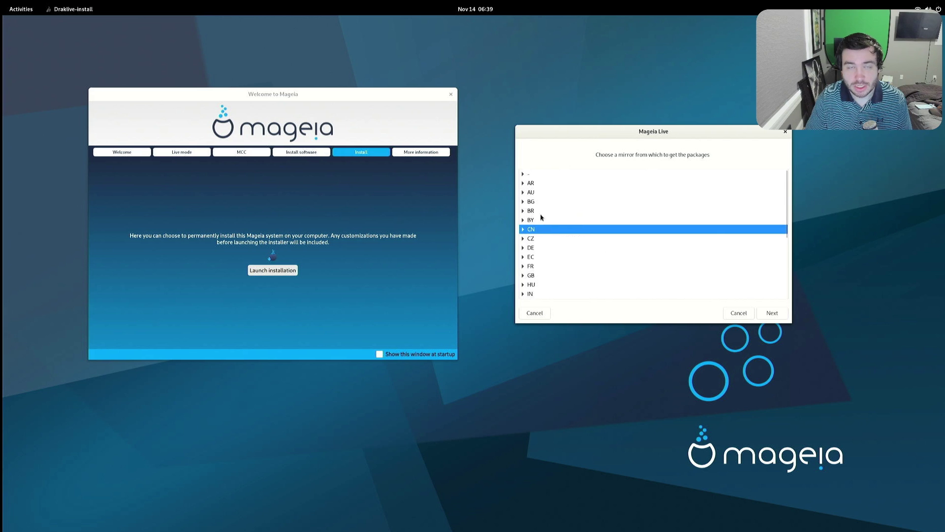